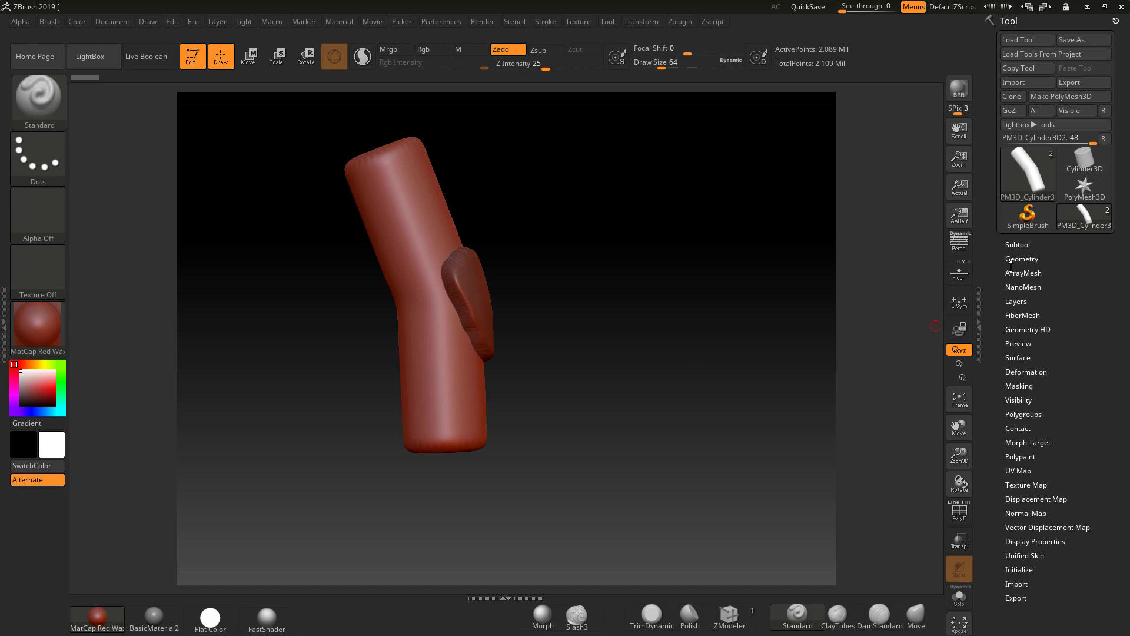
Examine the bent cylinder and its extracted pad in the subtool list, then check the PM3D_Cylinder3D2 subtool's subdivision levels.
click(1017, 244)
mouse_move(611, 341)
mouse_down()
mouse_move(591, 343)
mouse_move(614, 340)
mouse_up()
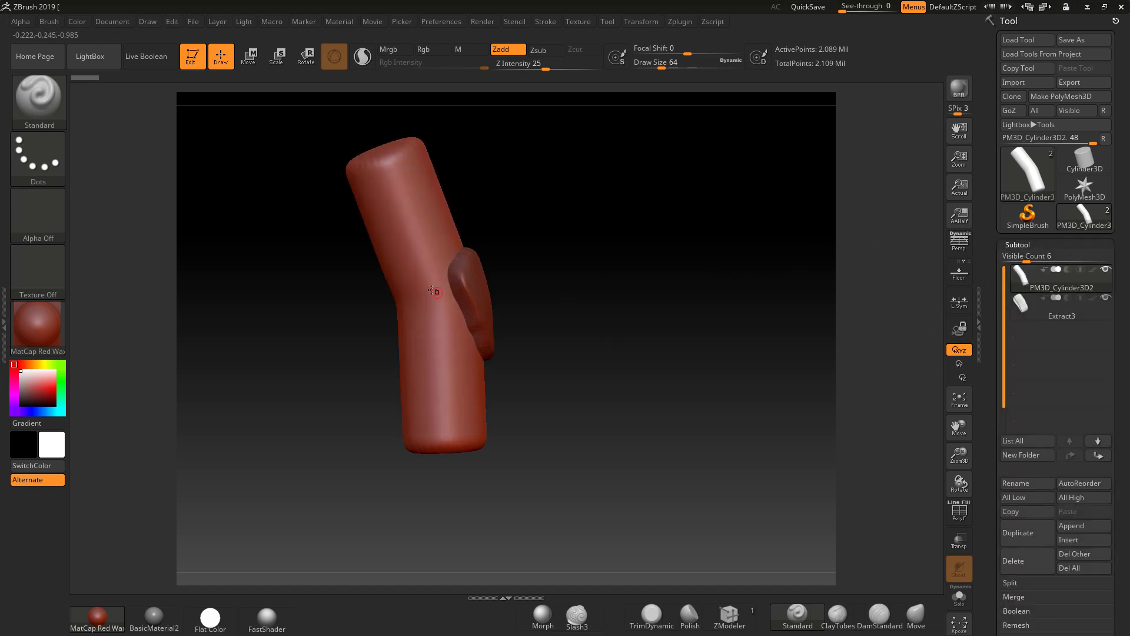
alt+click(461, 297)
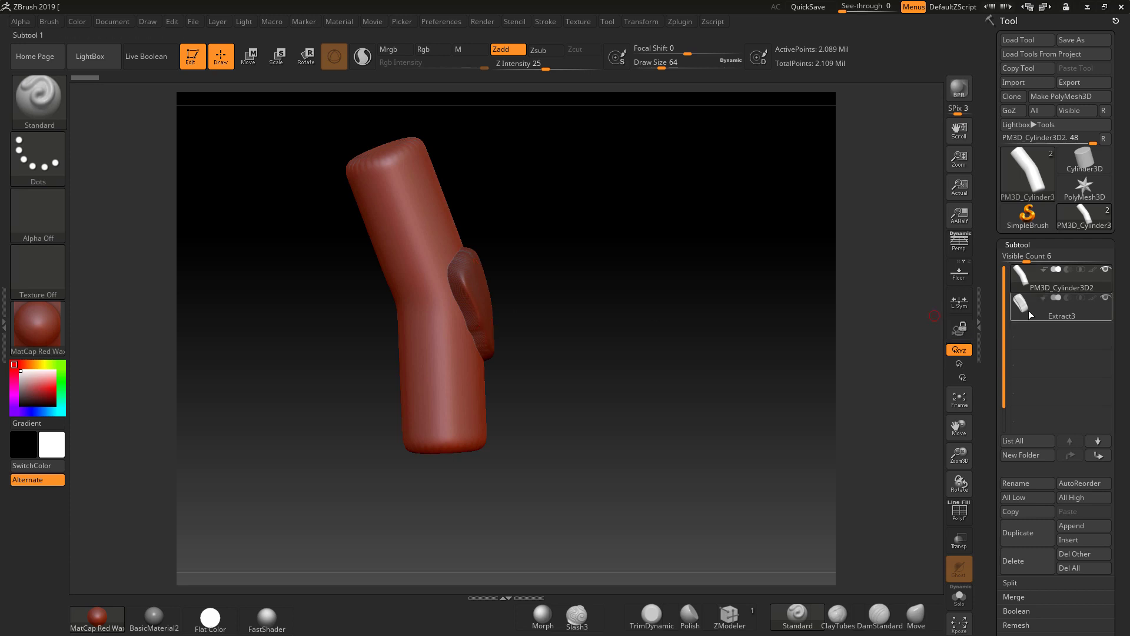
drag(725, 295, 499, 337)
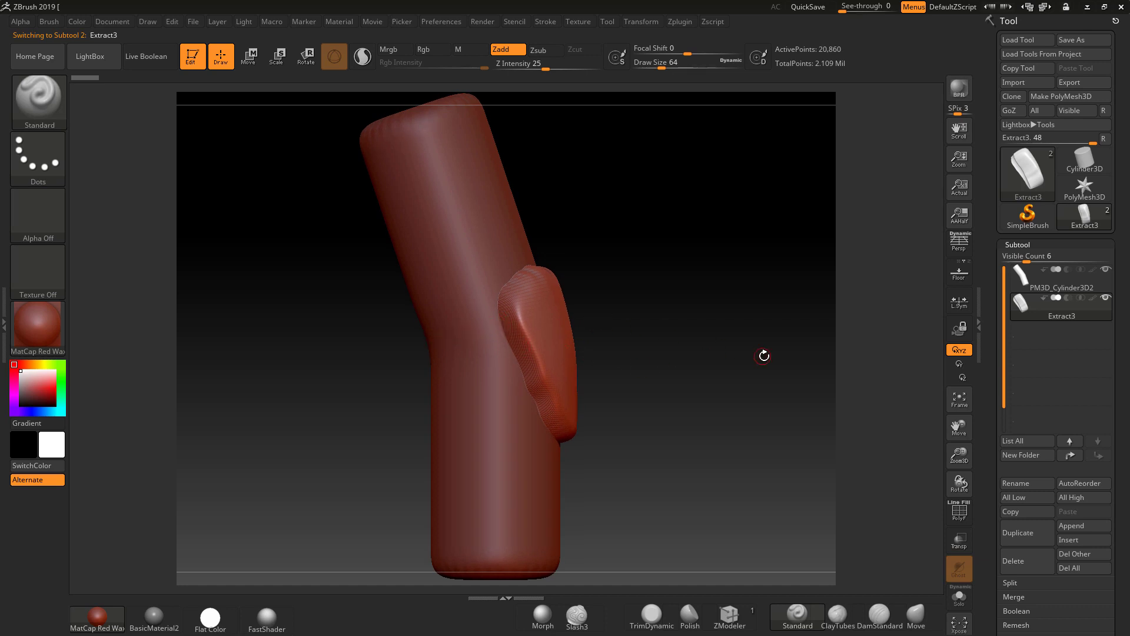
click(1019, 282)
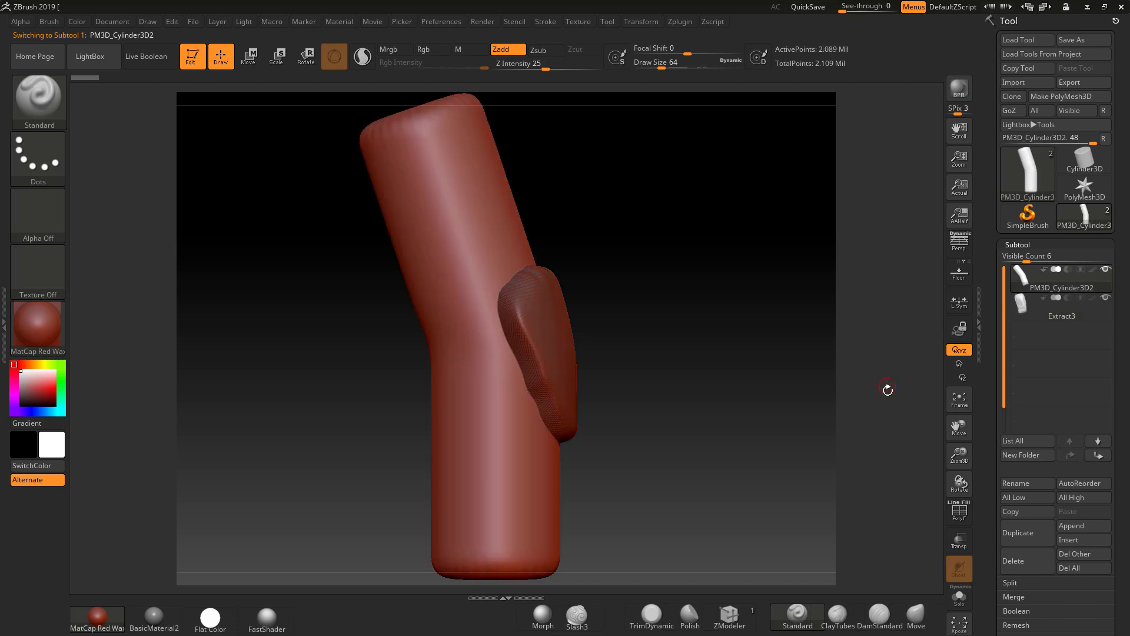
drag(1119, 457, 1118, 172)
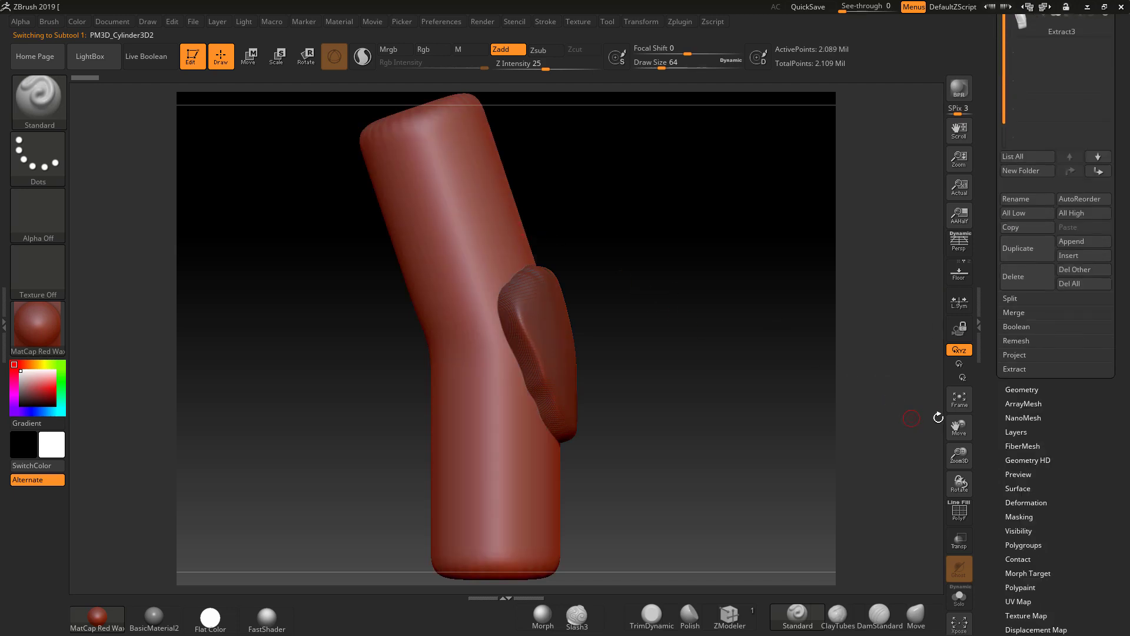
click(1015, 389)
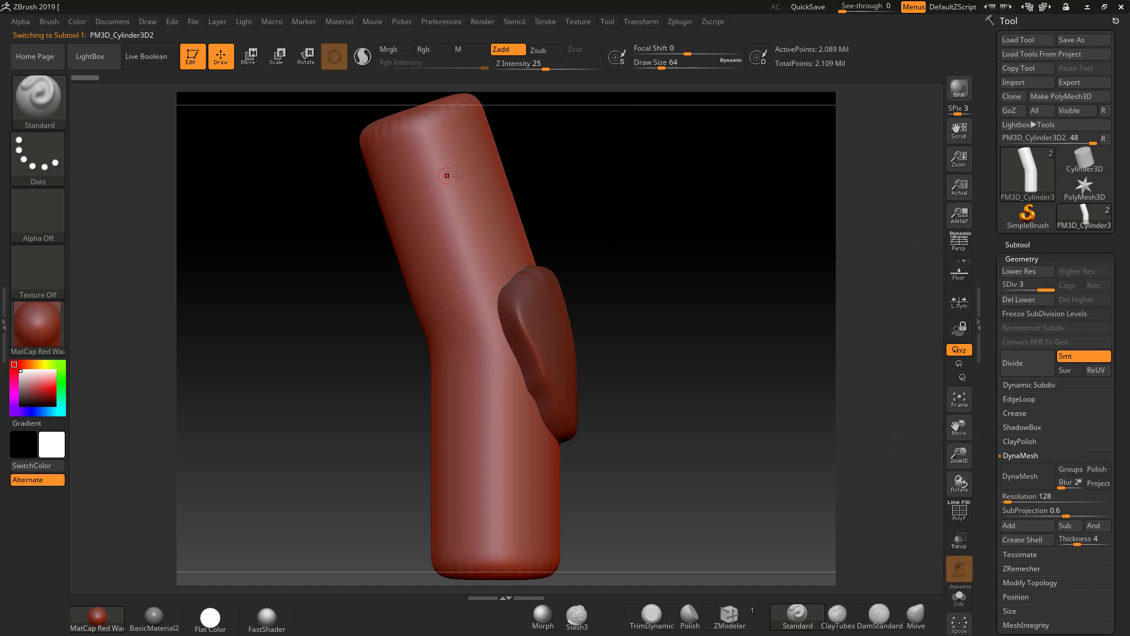
Duplicate the PM3D_Cylinder3D2 subtool and rename the copy as Duplicate.
click(1017, 244)
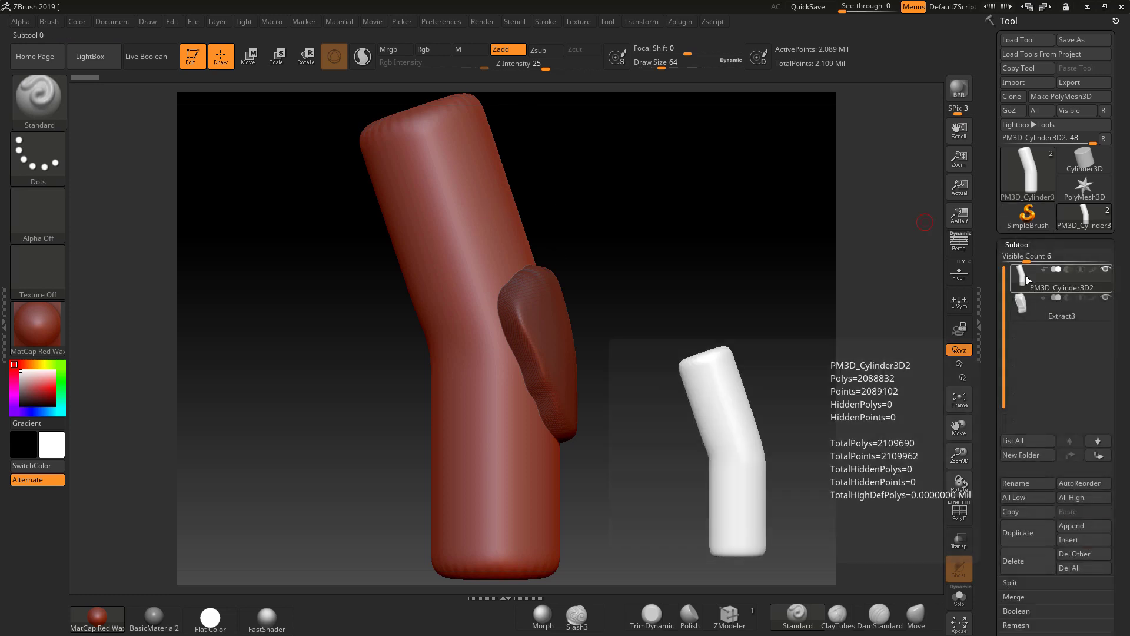
click(1035, 538)
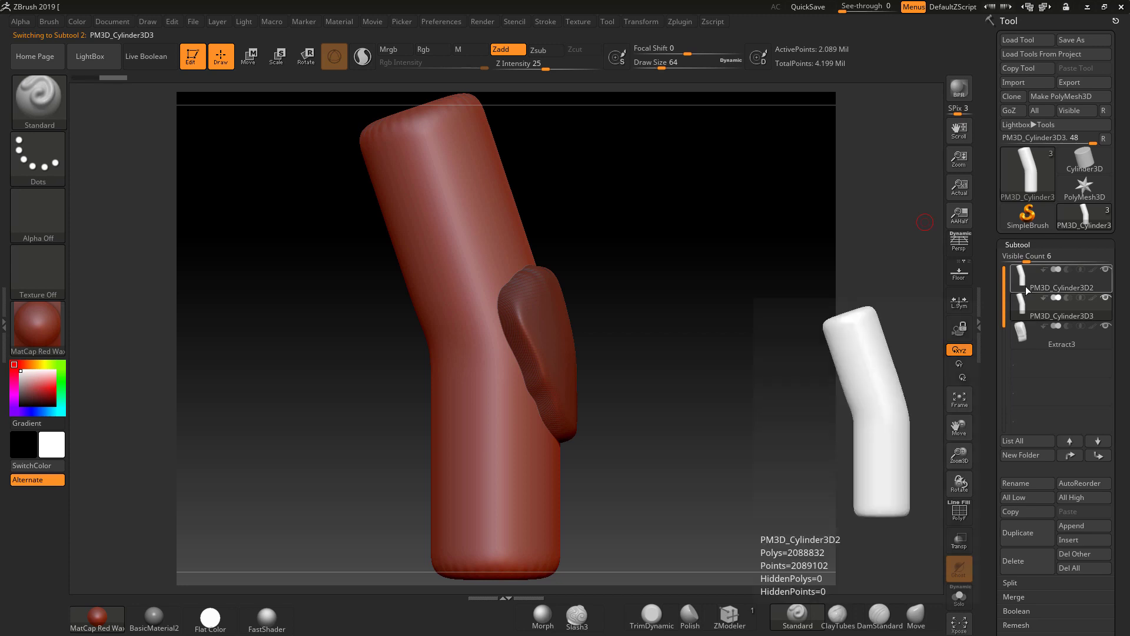
mouse_move(1024, 303)
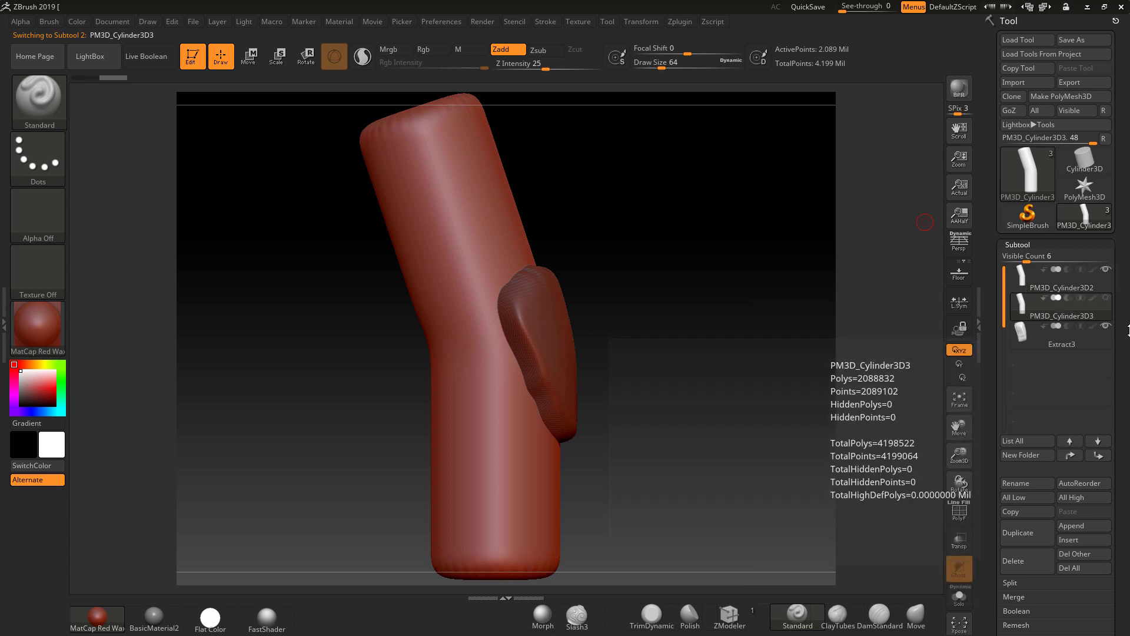
scroll(1128, 241, down, 5)
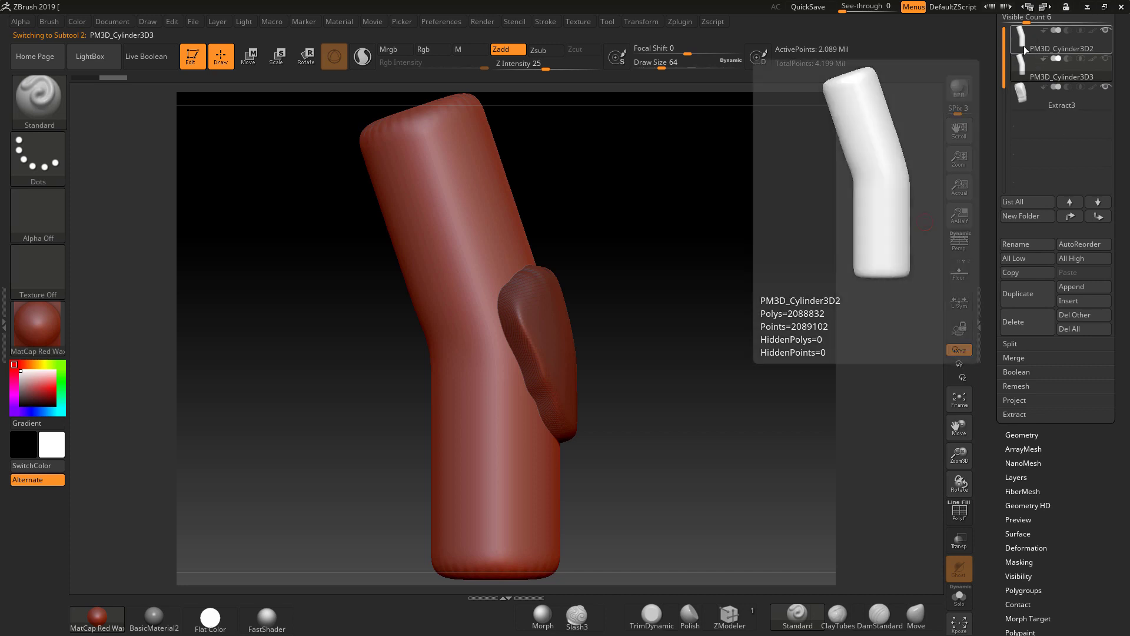
click(1027, 244)
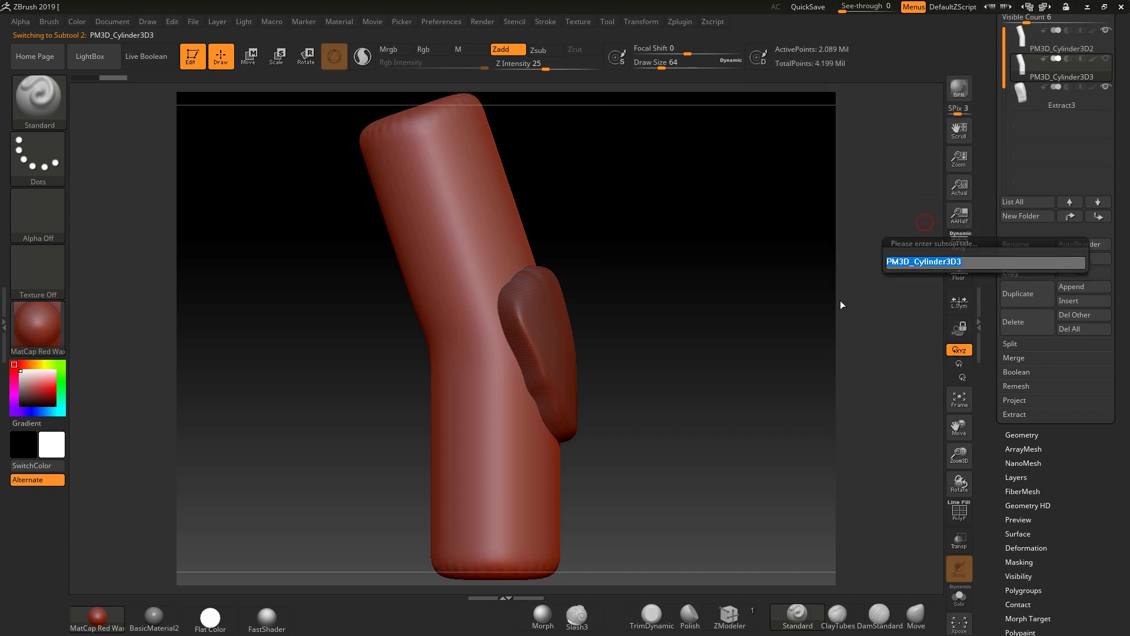
text(duplicat)
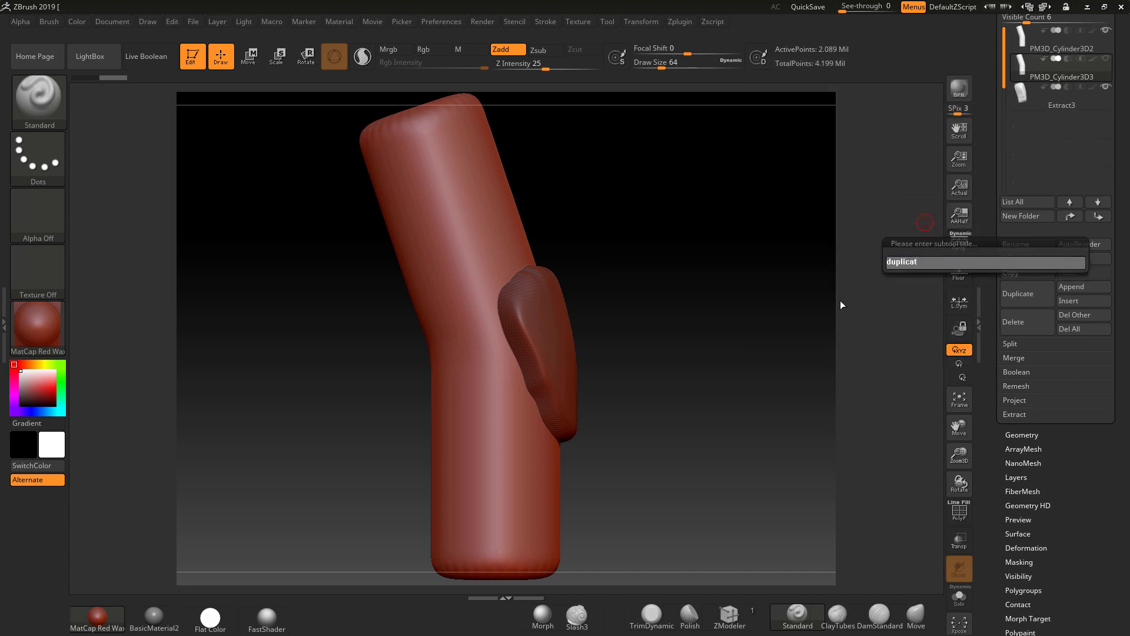
text(e)
key(Return)
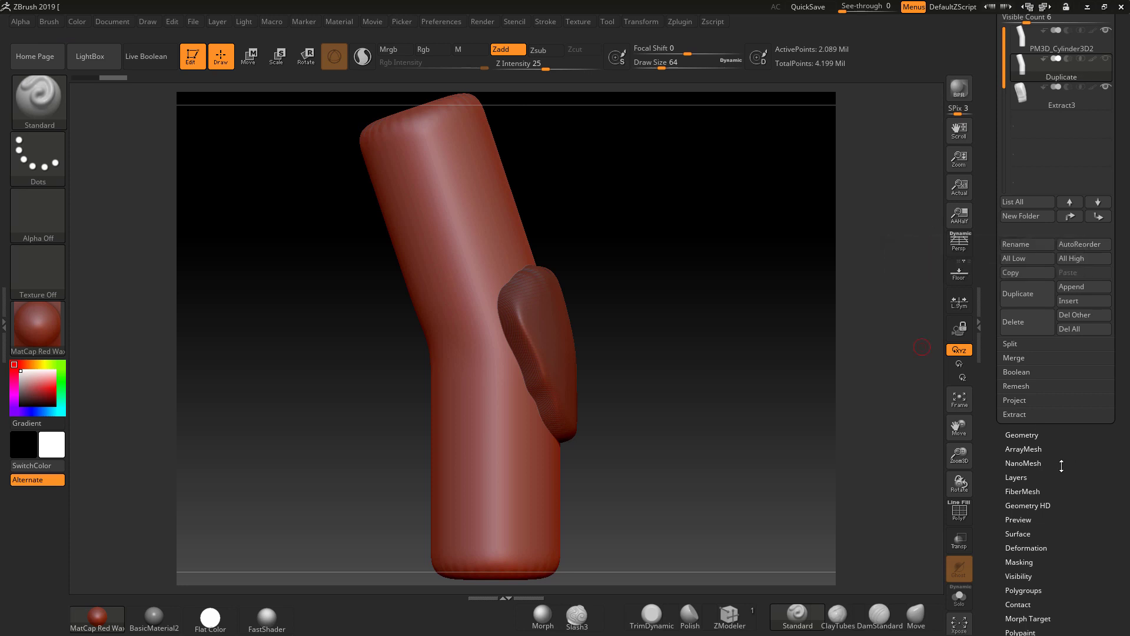
Delete the lower subdivision levels of the Duplicate subtool and return to the subtool list.
click(1029, 435)
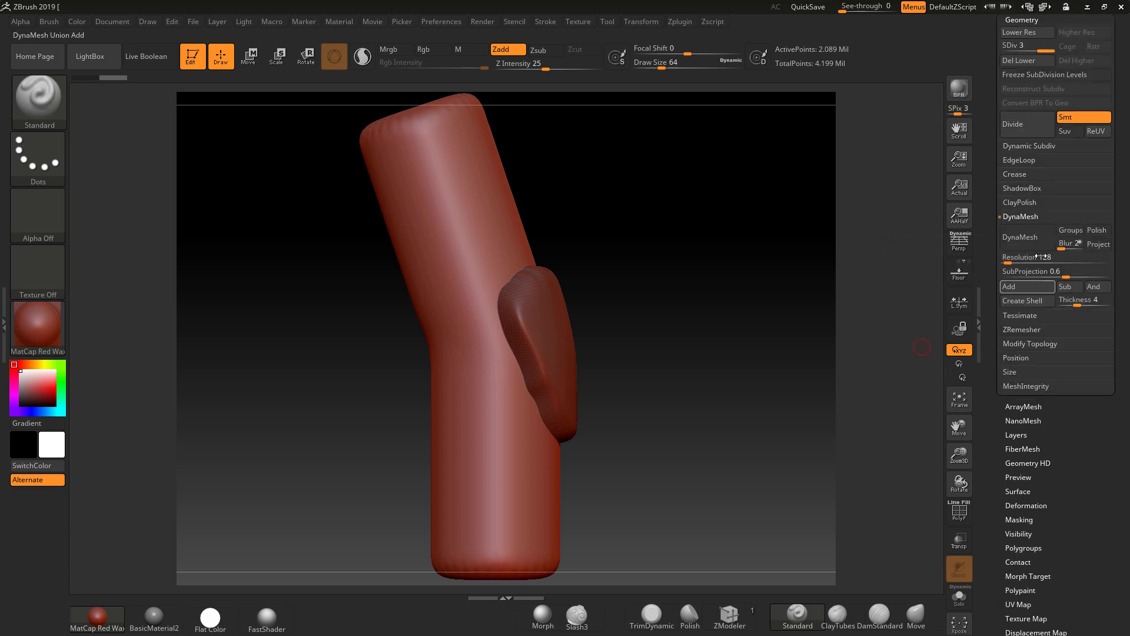
click(1016, 60)
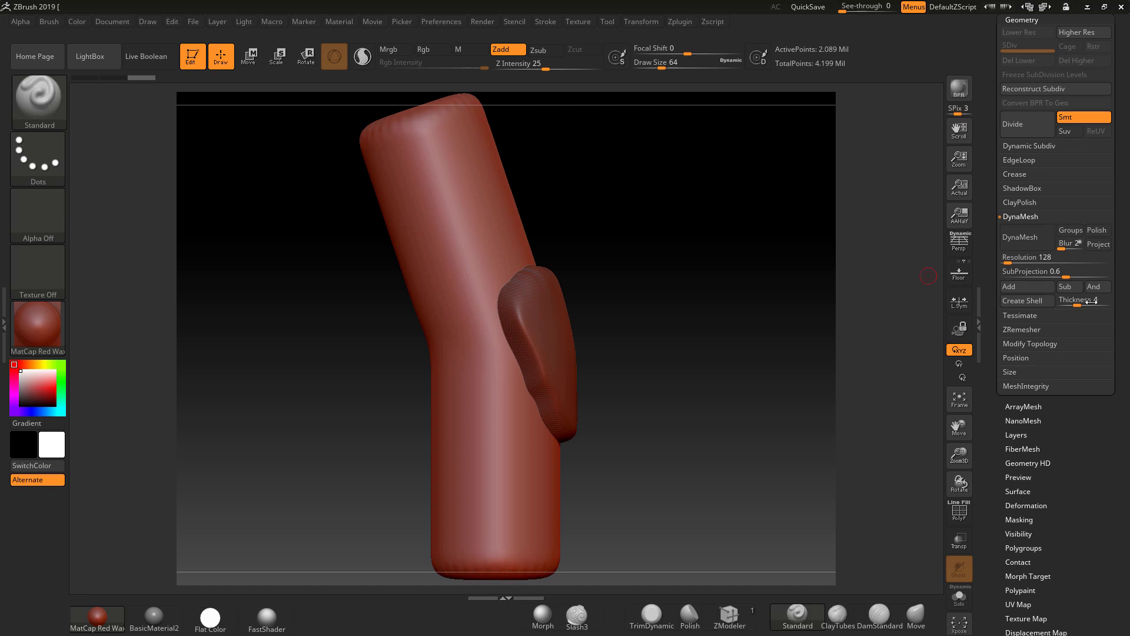
scroll(1126, 314, up, 5)
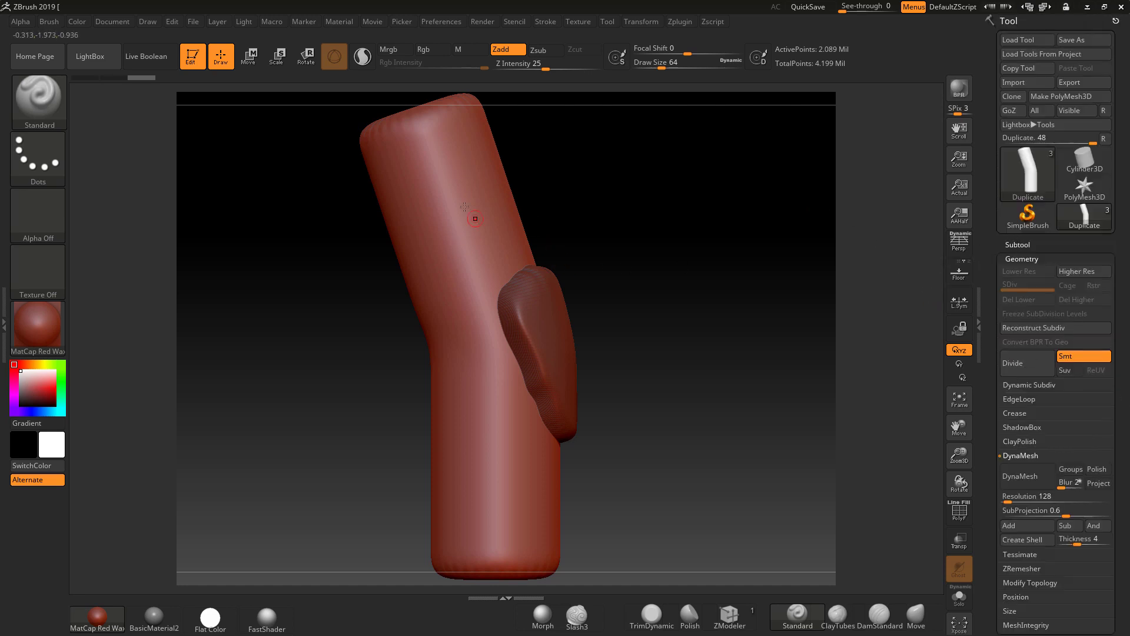
click(1016, 245)
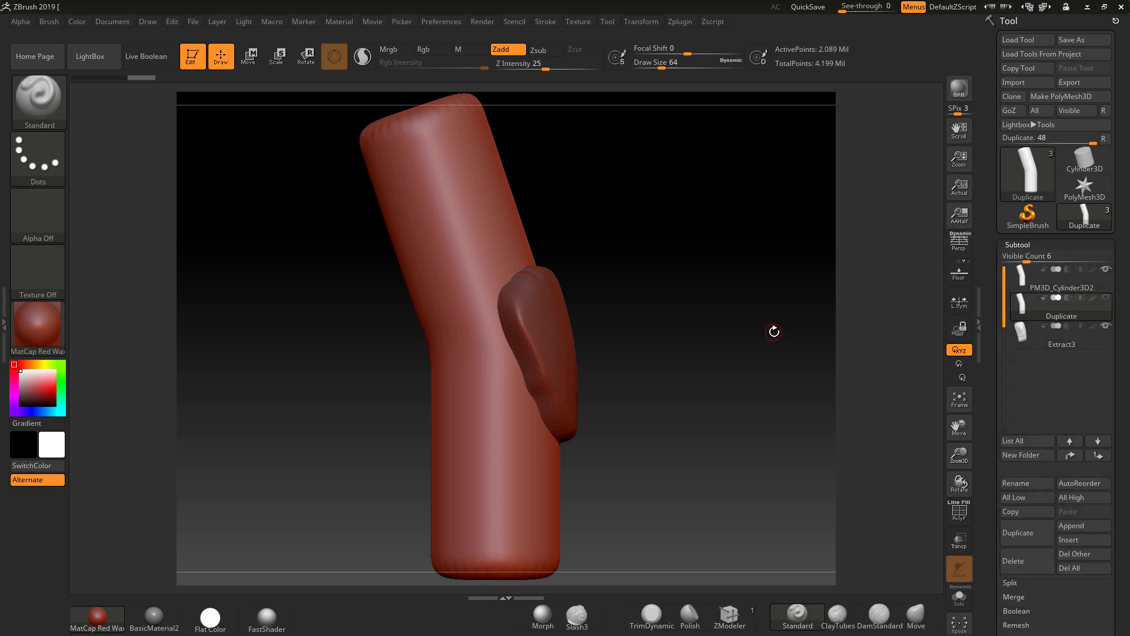
drag(771, 332, 779, 332)
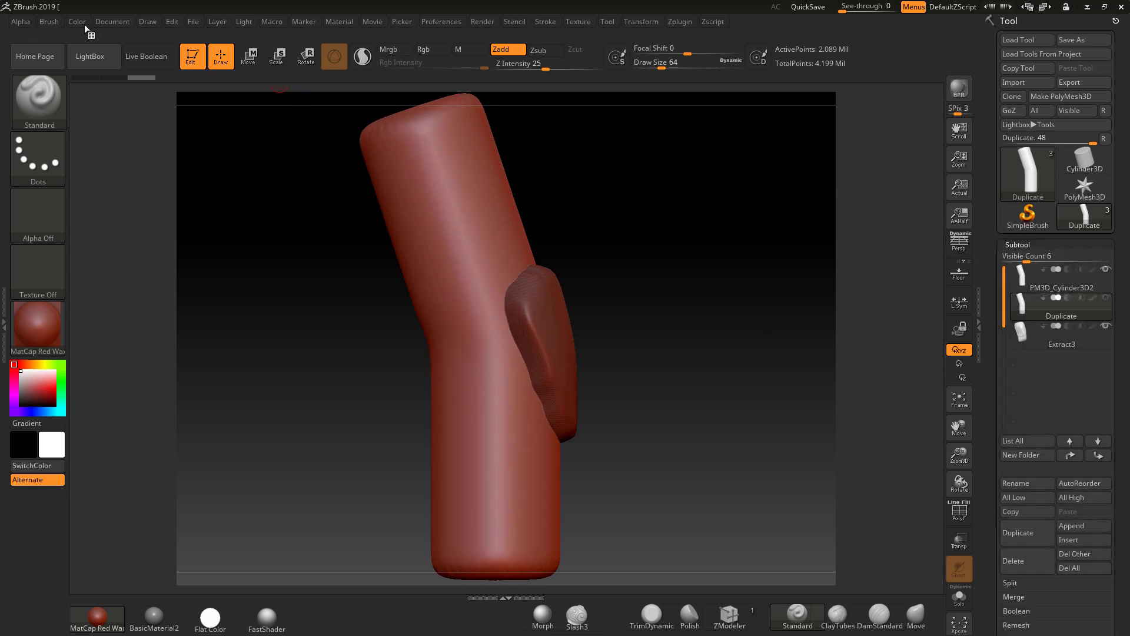
Load the BELT+BUCKLES_IMM.ZBP brush preset from the BRUSHES folder on the Desktop.
click(49, 21)
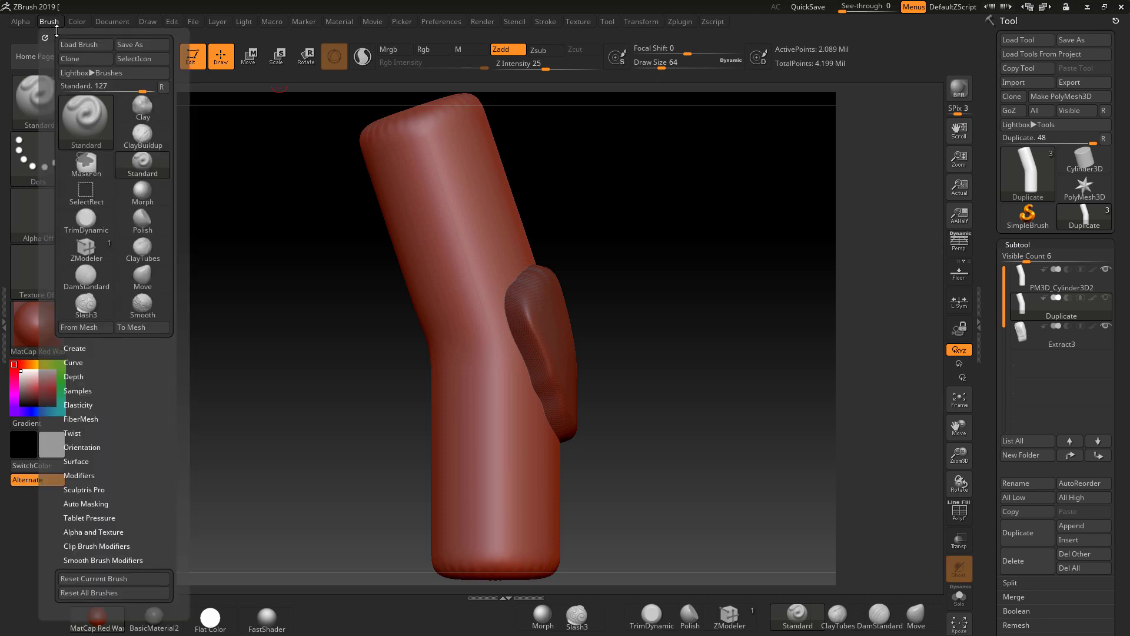
click(79, 44)
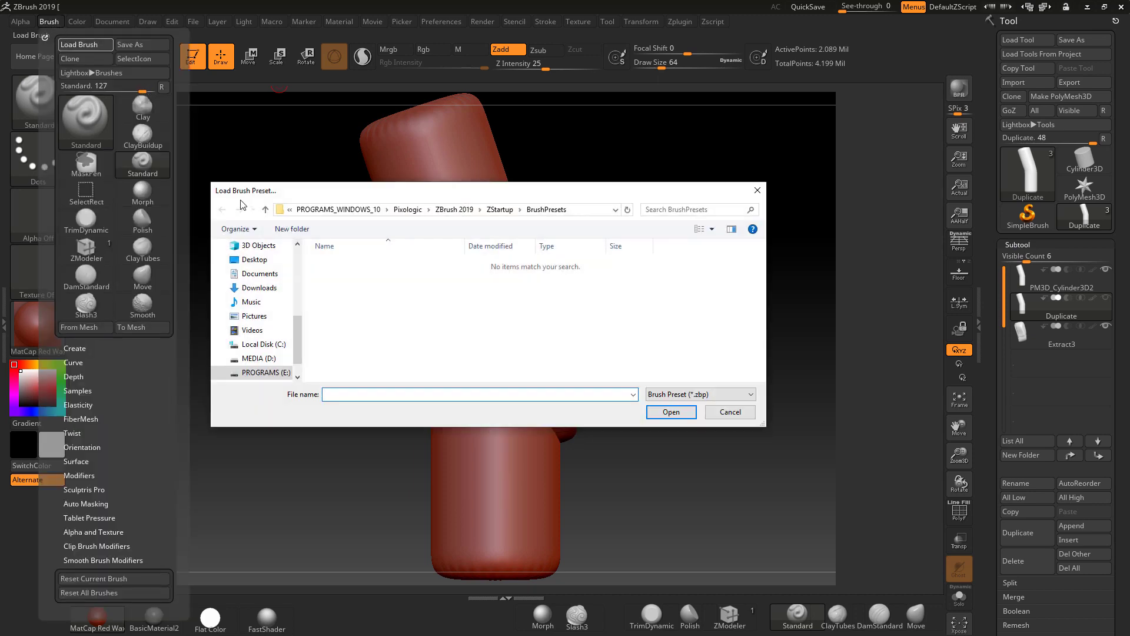
click(255, 260)
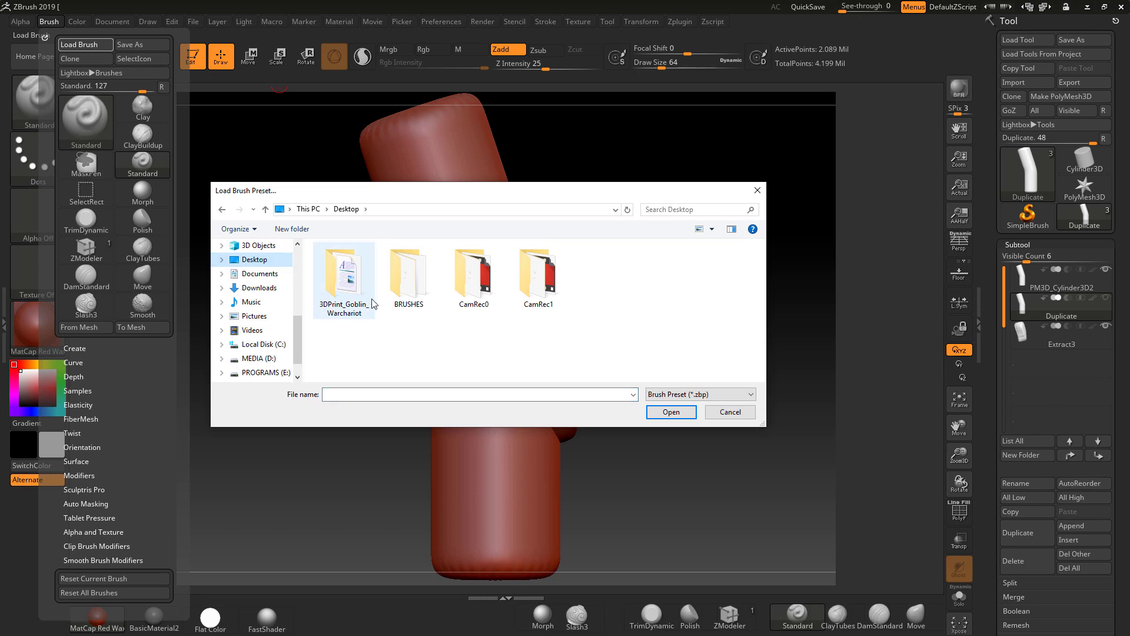
double_click(418, 289)
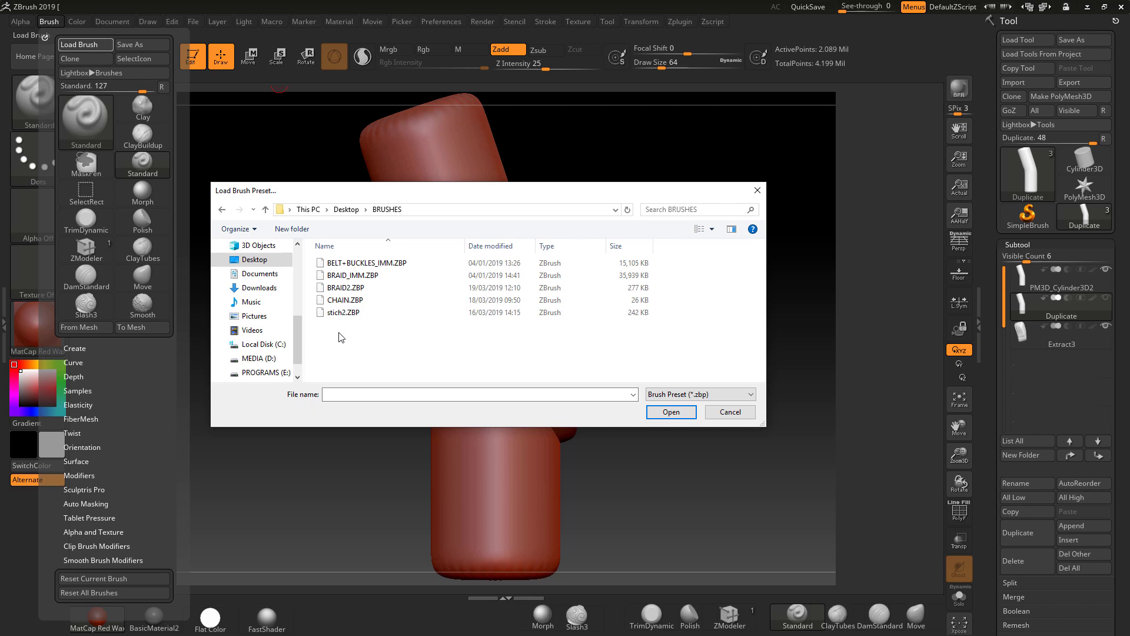
click(344, 264)
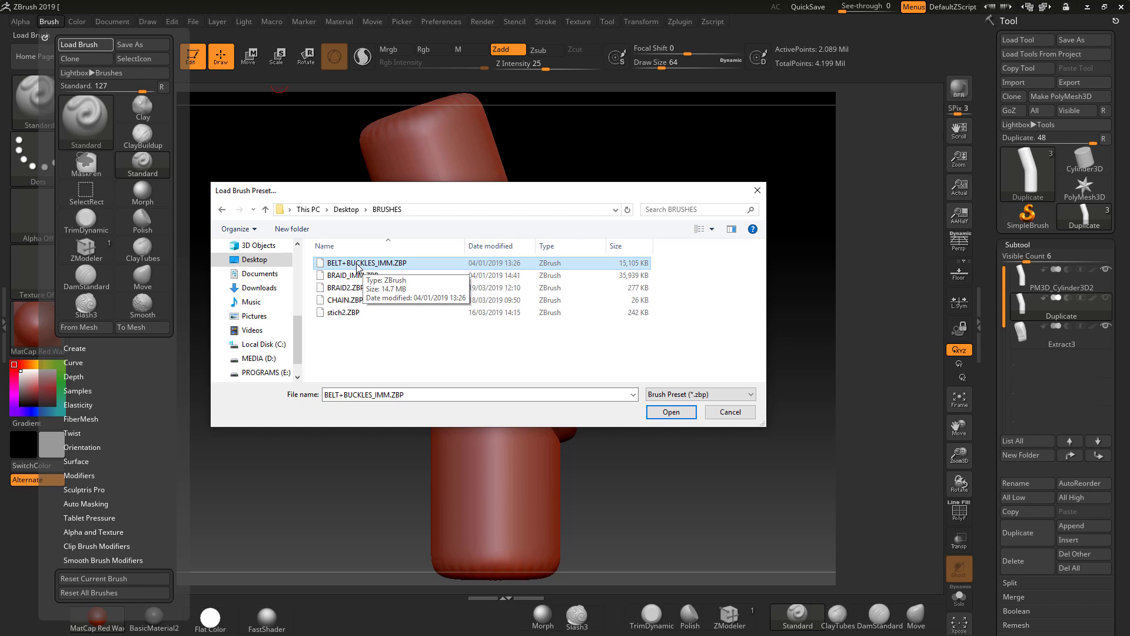
click(357, 264)
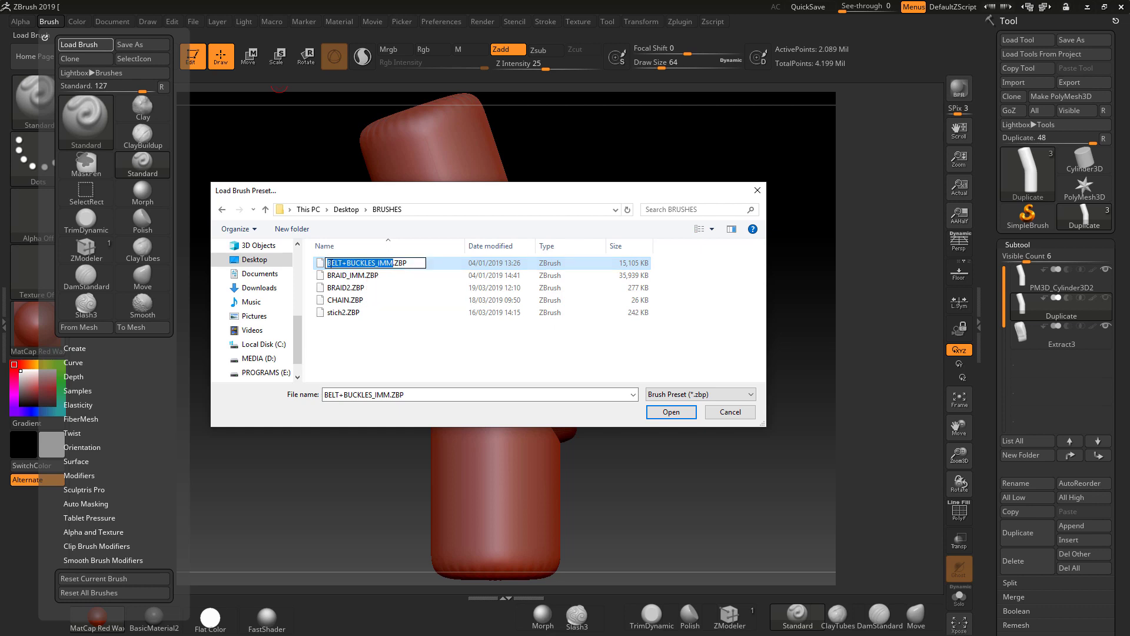
key(Escape)
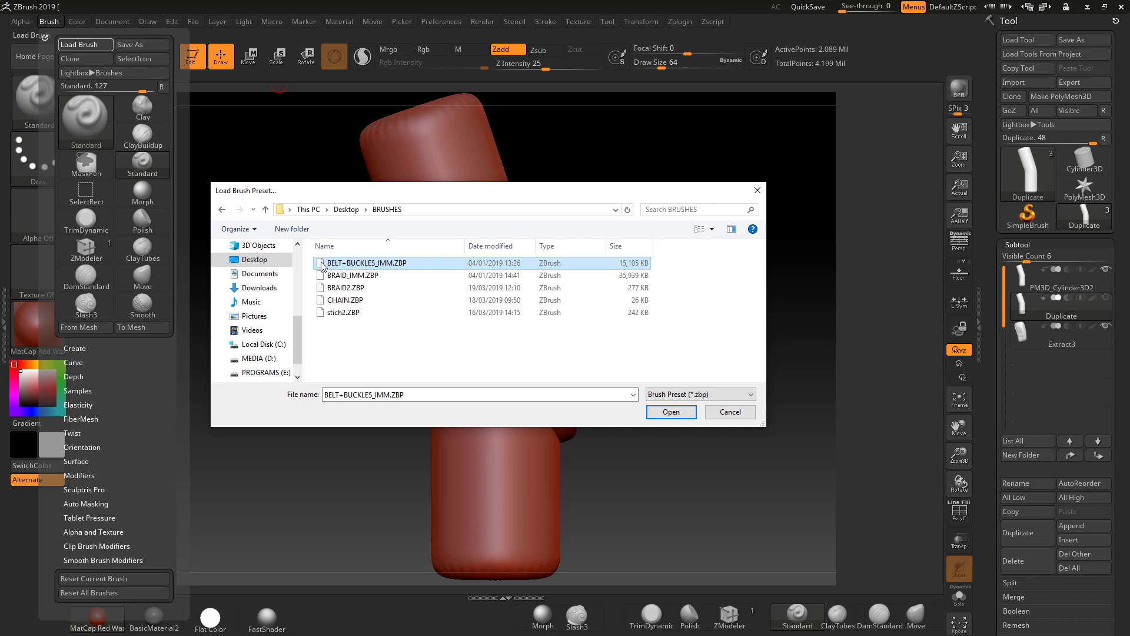
click(671, 413)
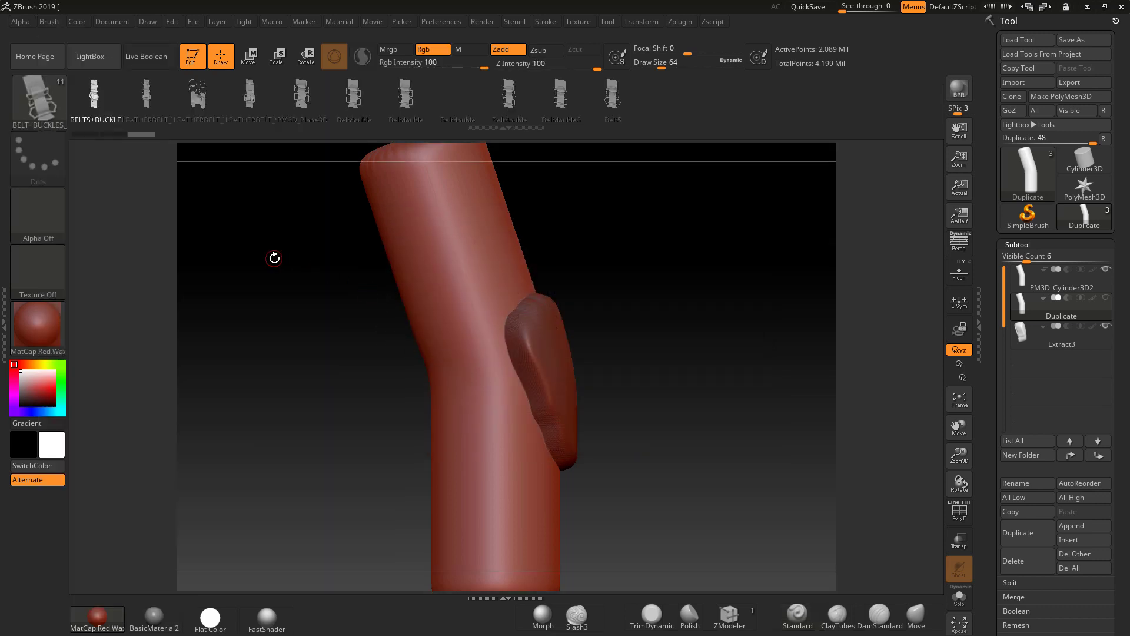
Insert a LEATHERBELT mesh from the loaded brush along a curve across the upper part of the bent cylinder.
click(253, 101)
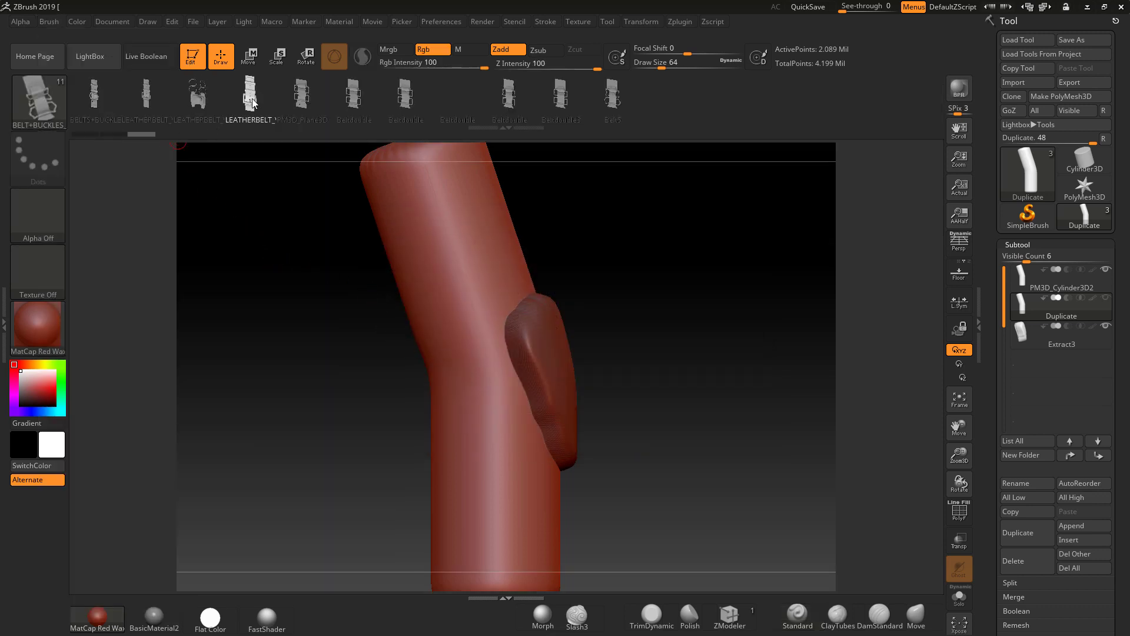
drag(671, 320, 636, 383)
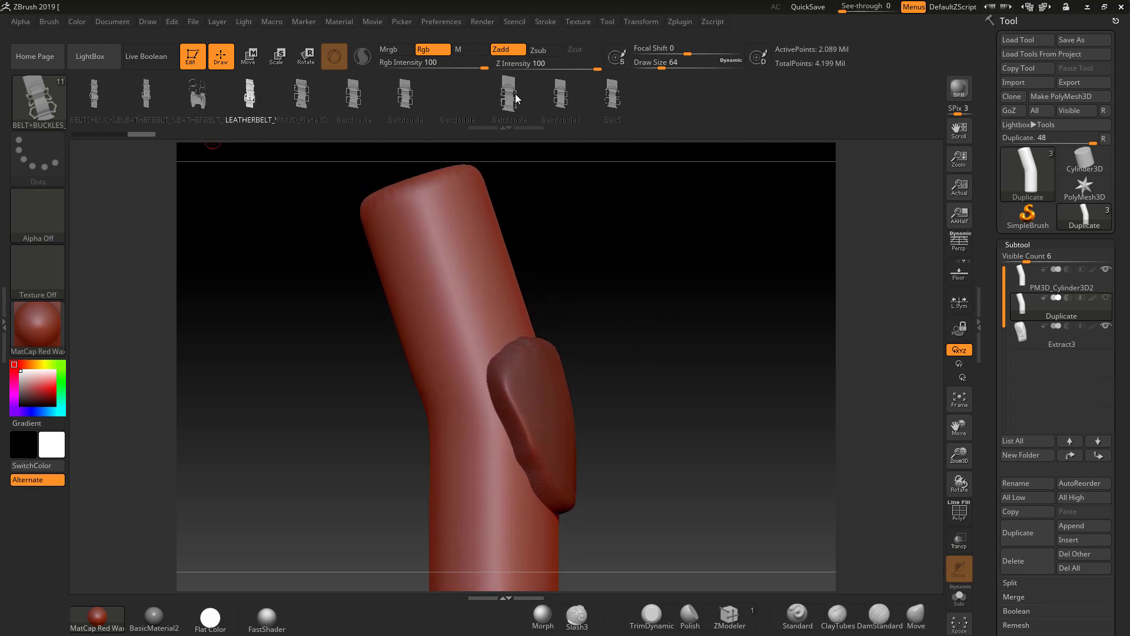
drag(622, 235, 699, 242)
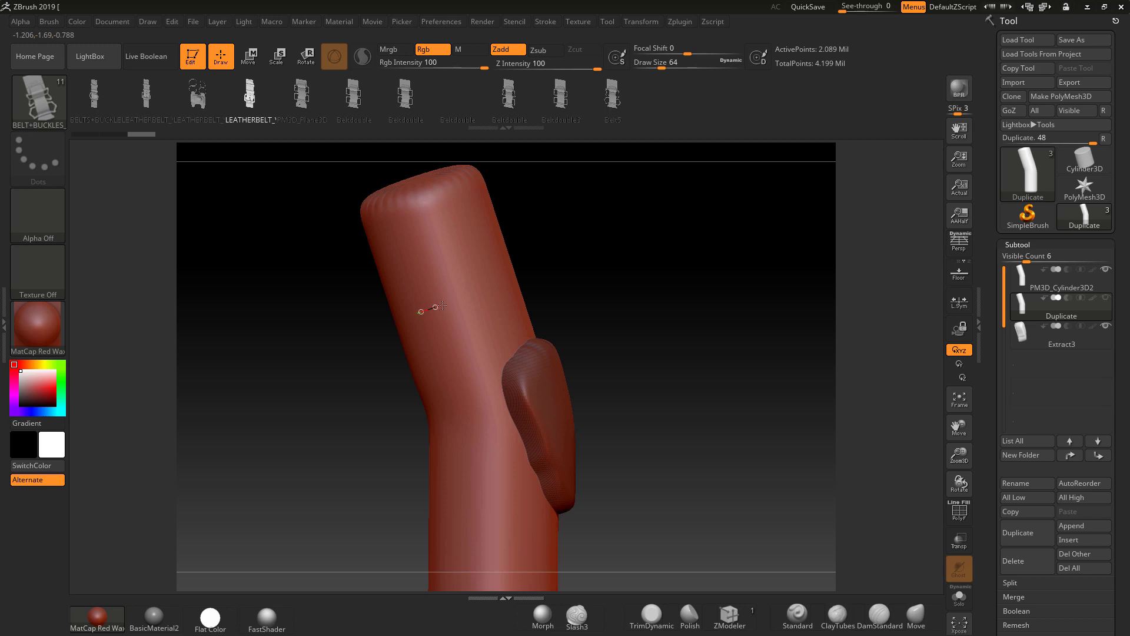
drag(441, 305, 456, 300)
mouse_move(489, 293)
mouse_down()
mouse_move(559, 270)
mouse_move(559, 234)
mouse_move(564, 261)
mouse_up()
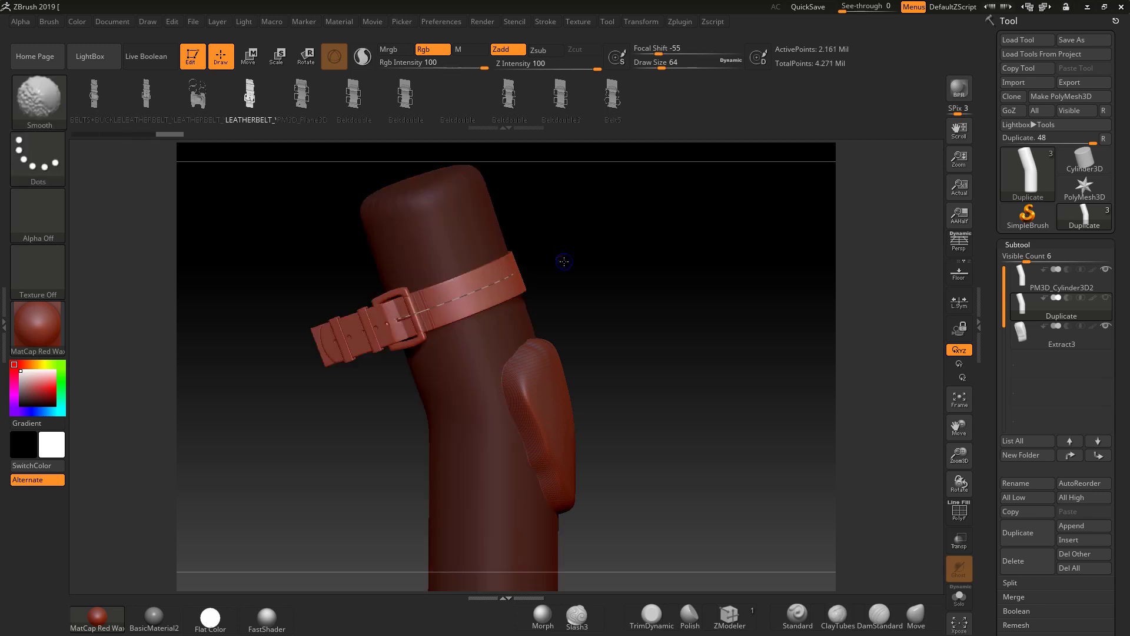
Reduce the brush draw size to 11 and update the belt curve so the strap is rebuilt at that size.
key(shift)
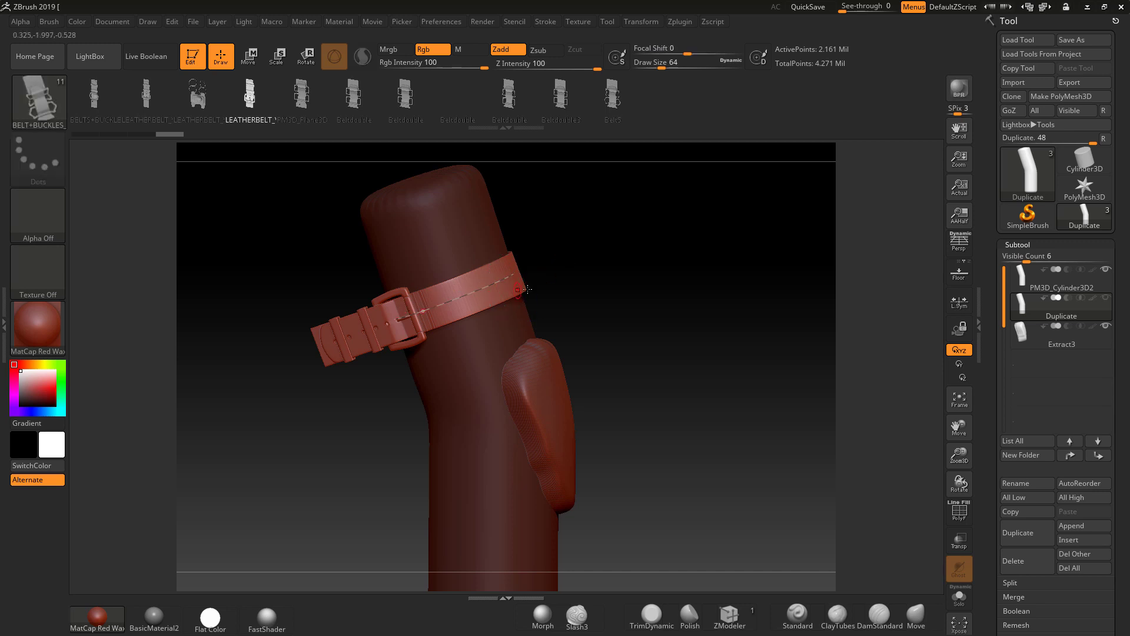
key(space)
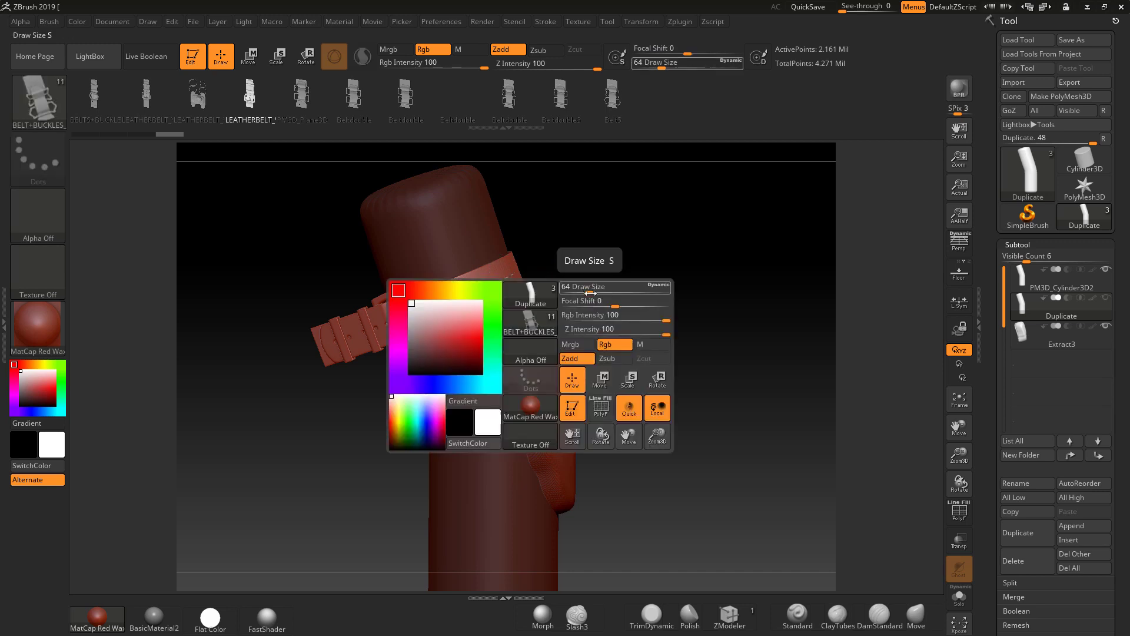
drag(582, 290, 575, 292)
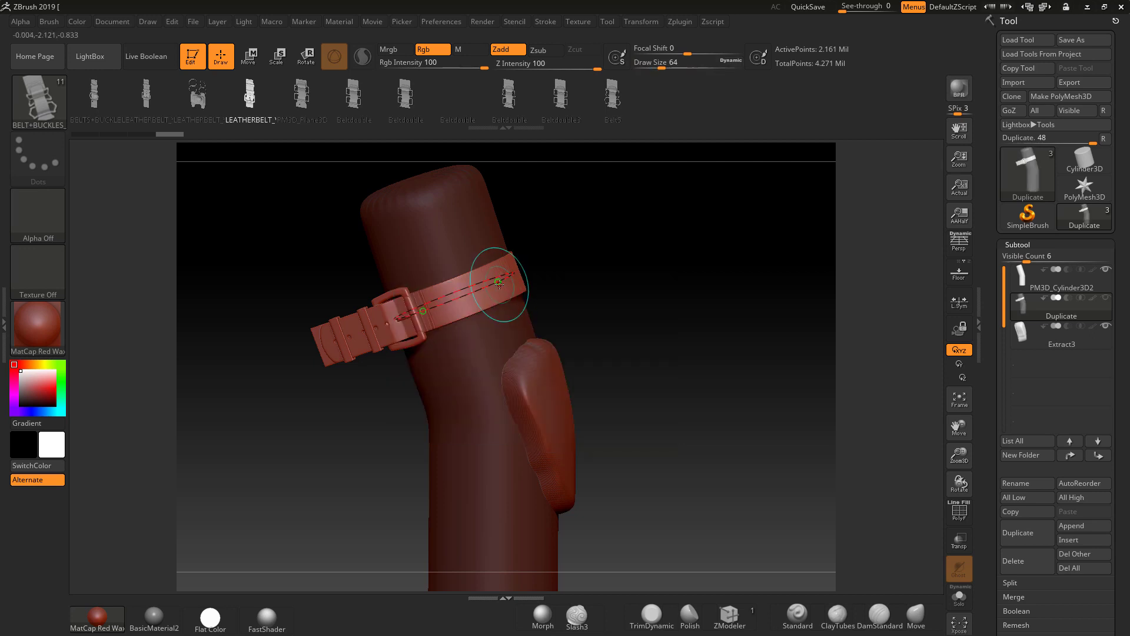
click(505, 299)
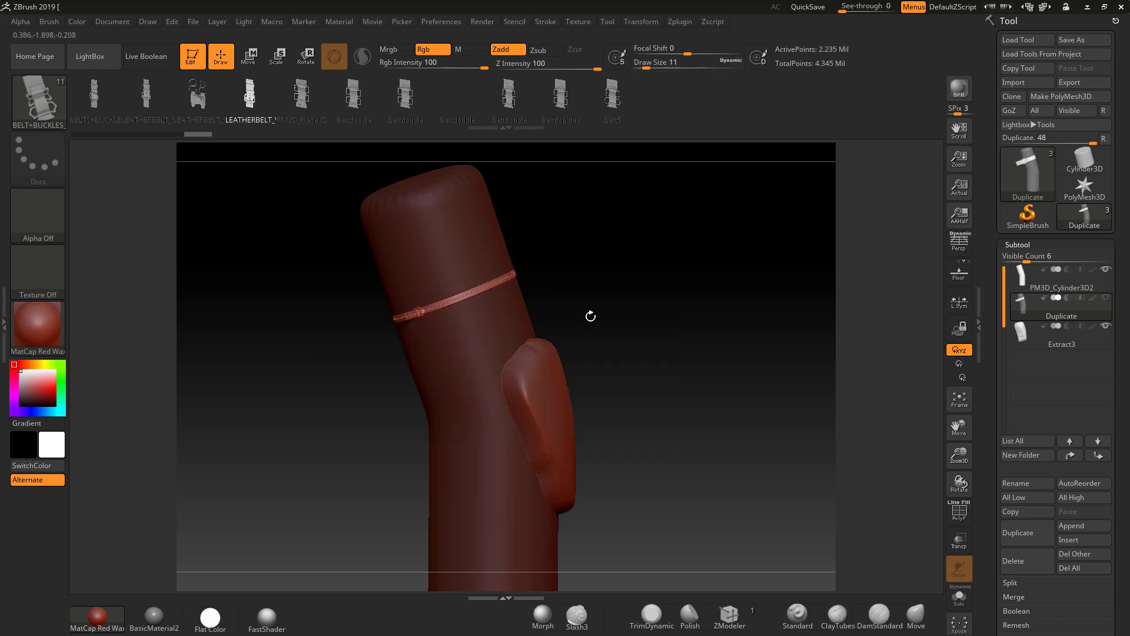
drag(608, 320, 595, 278)
mouse_move(1106, 330)
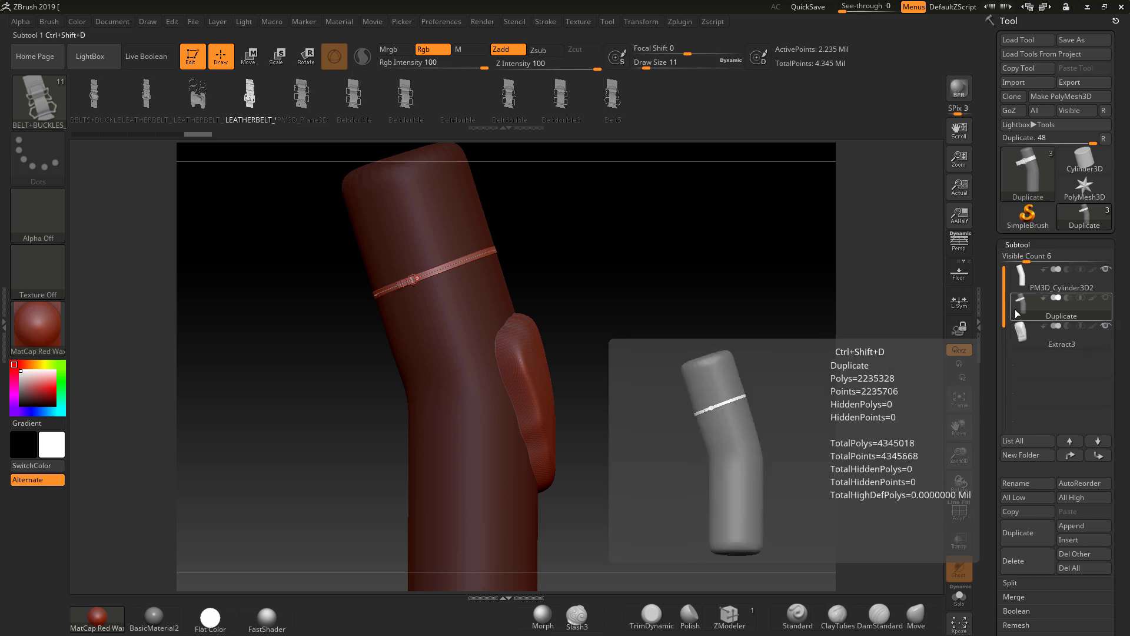
Hide the PM3D_Cylinder3D2 subtool and draw a second LEATHERBELT curve on the Duplicate cylinder, starting at the pad's edge near the bend.
click(1104, 273)
click(1059, 306)
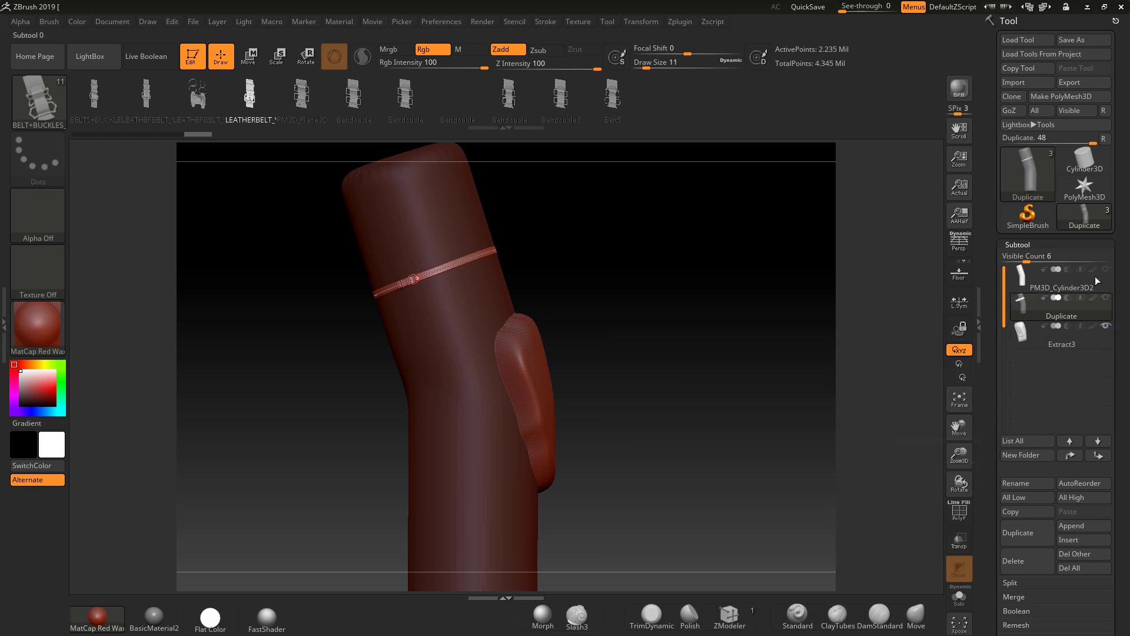
drag(687, 353, 701, 260)
drag(718, 325, 619, 339)
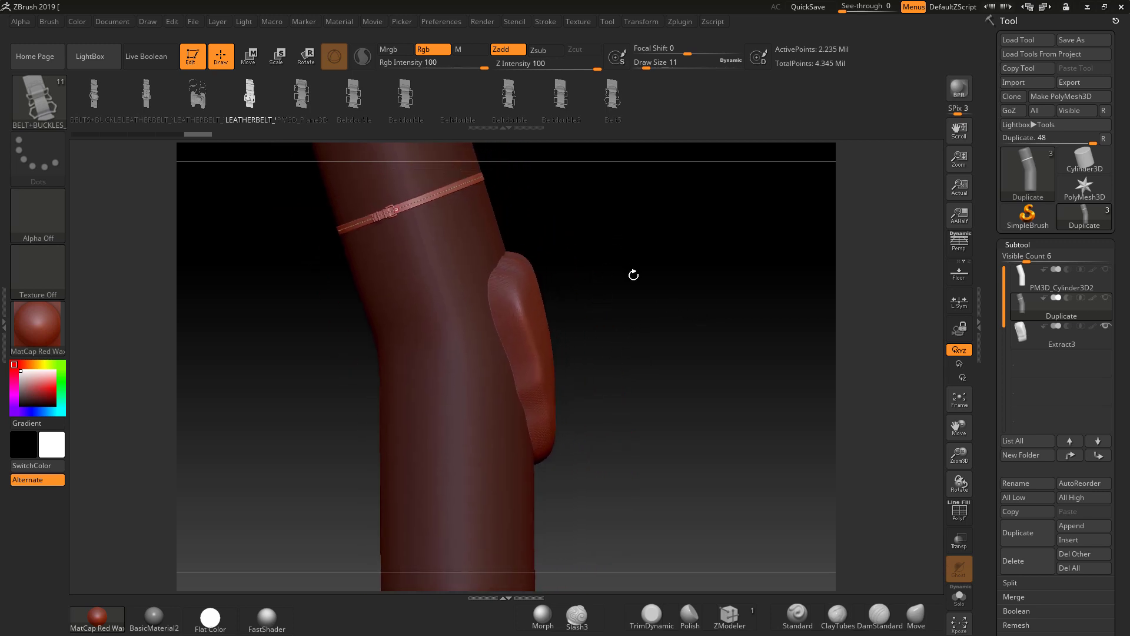
drag(655, 298, 620, 317)
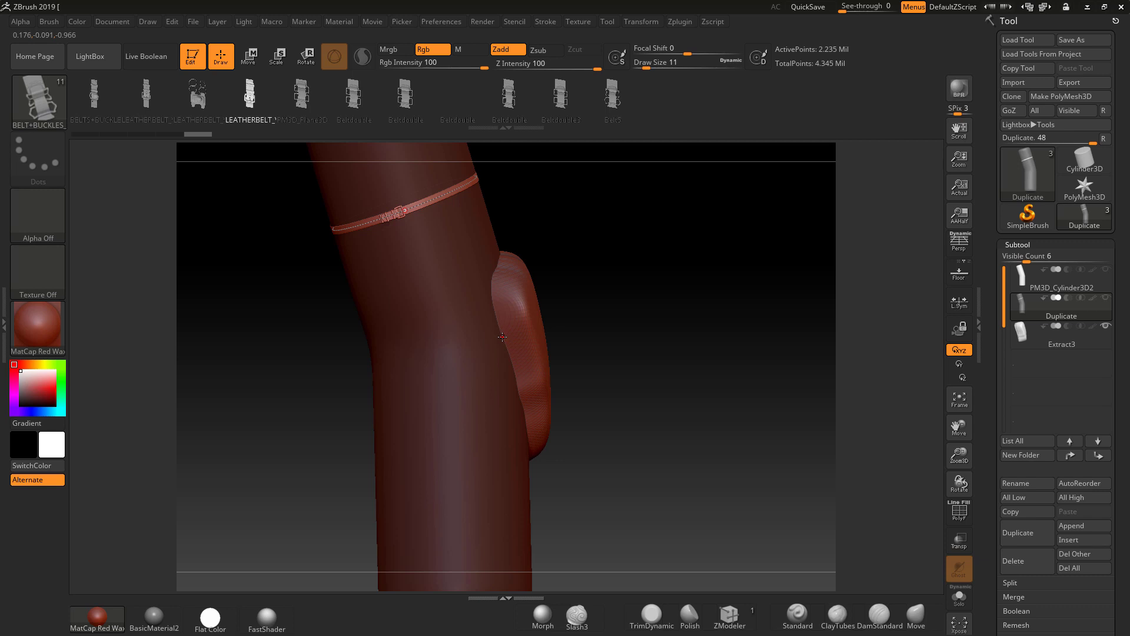
mouse_move(744, 358)
mouse_down()
mouse_move(700, 368)
mouse_move(756, 374)
mouse_move(749, 350)
mouse_move(672, 375)
mouse_move(696, 394)
mouse_move(688, 401)
mouse_up()
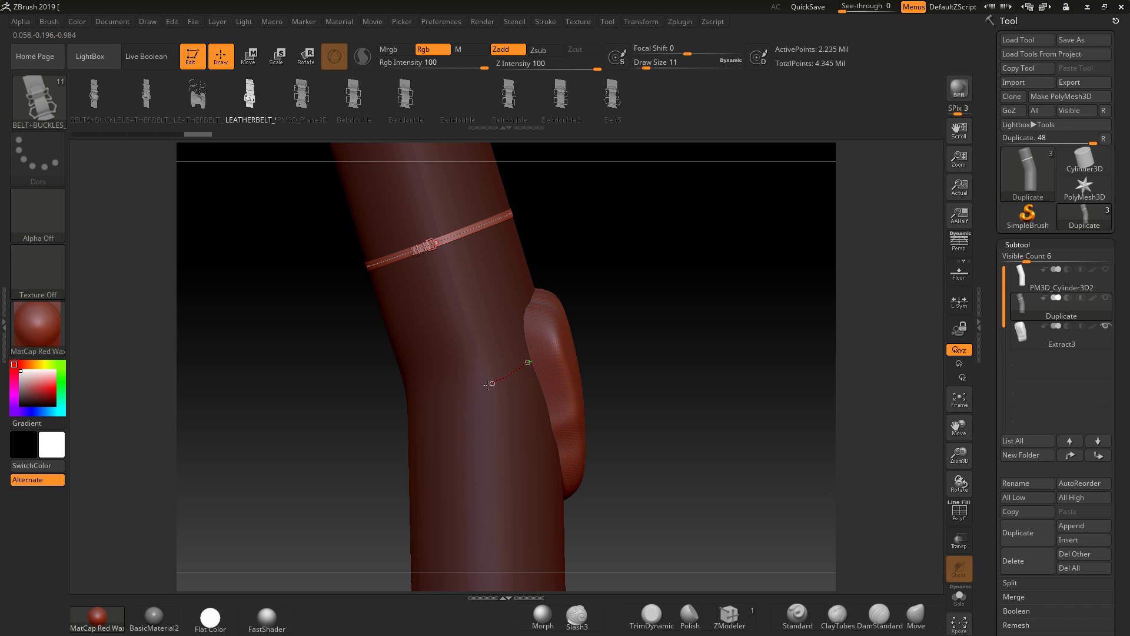
drag(488, 385, 425, 395)
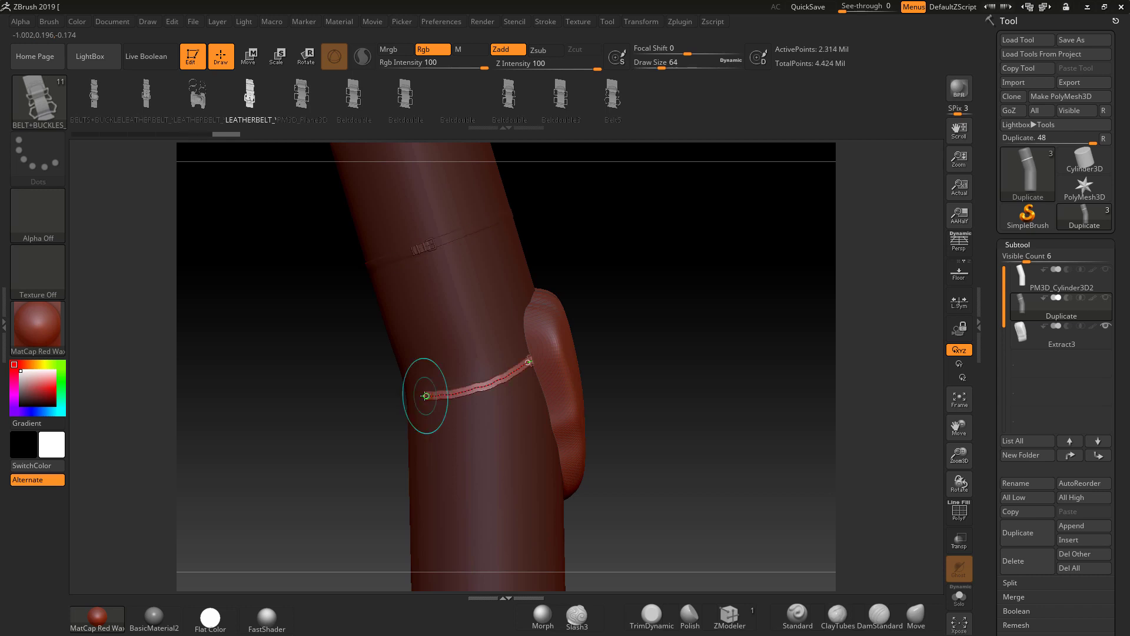
Extend the second belt's curve around the back of the cylinder to the opposite edge of the pad.
mouse_move(696, 406)
mouse_down()
mouse_move(673, 409)
mouse_move(687, 406)
mouse_up()
mouse_move(709, 399)
mouse_down()
mouse_move(656, 396)
mouse_move(725, 393)
mouse_up()
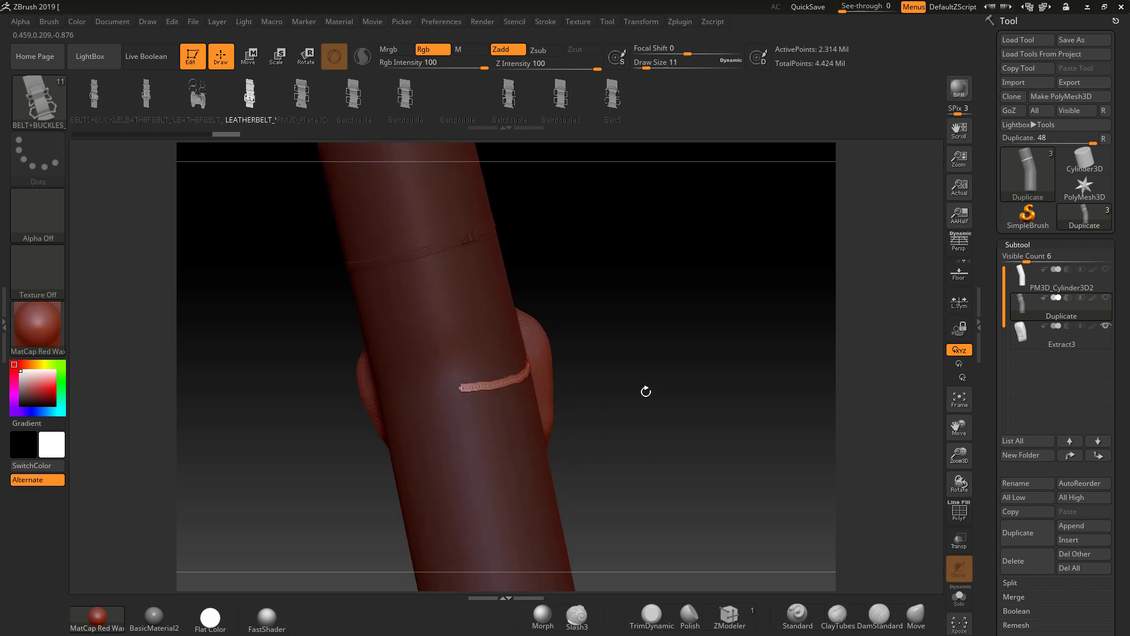
drag(646, 391, 513, 382)
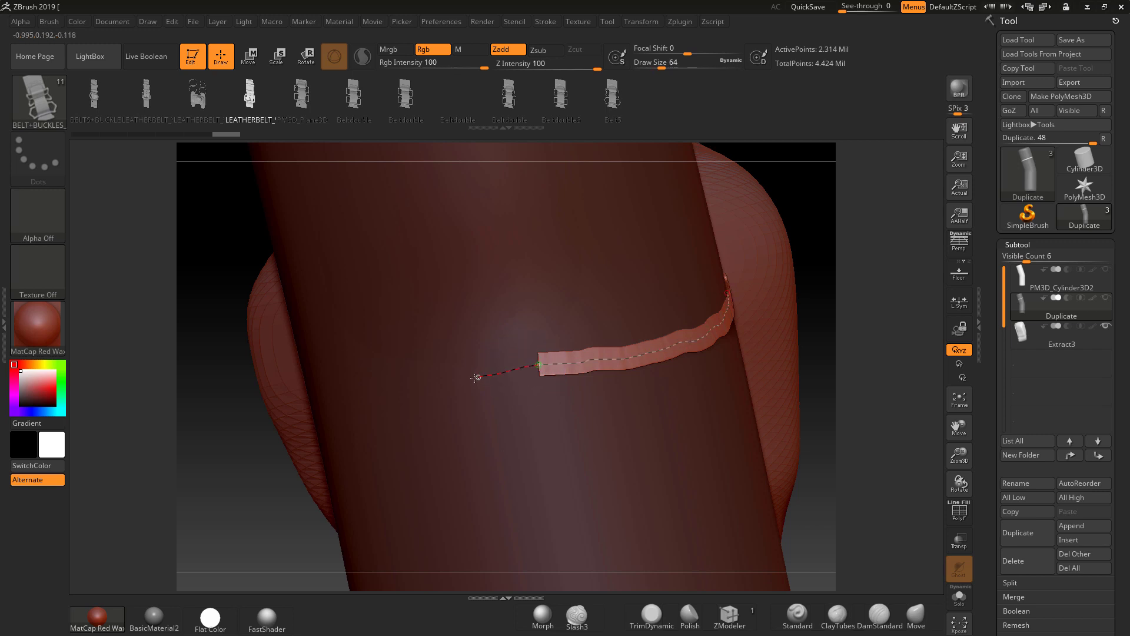
drag(407, 389, 407, 389)
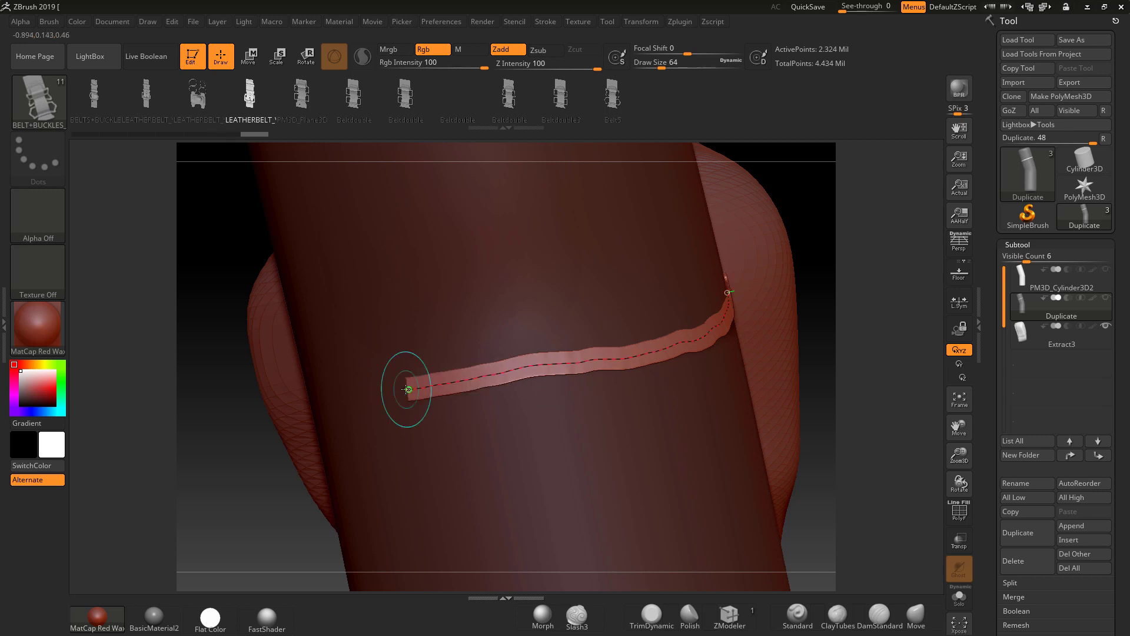
drag(819, 375, 742, 362)
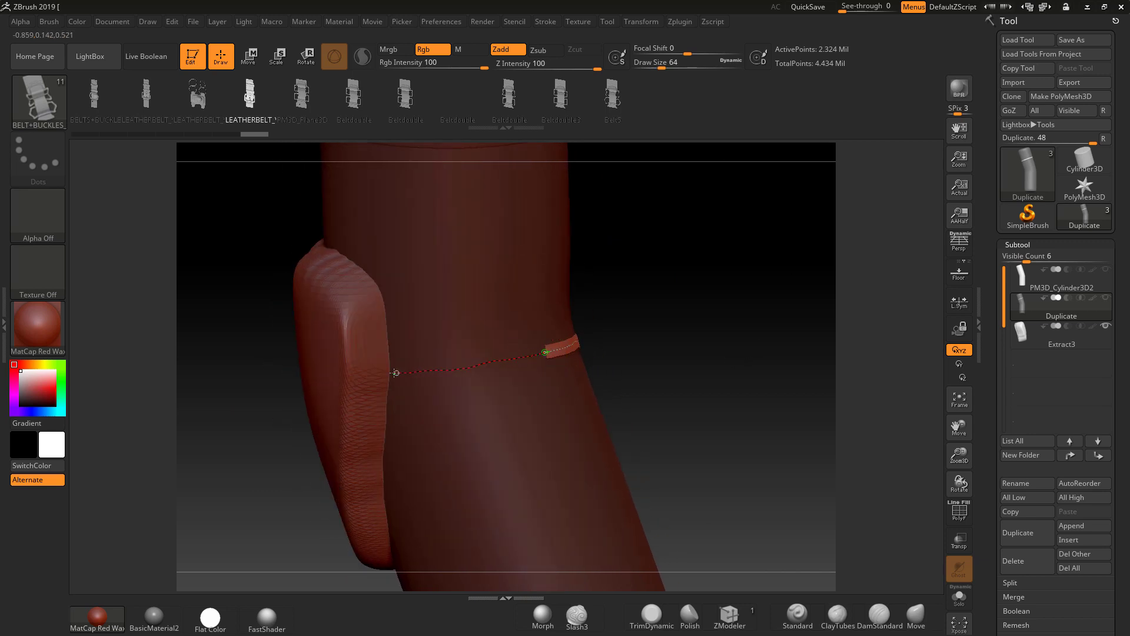
drag(390, 373, 389, 374)
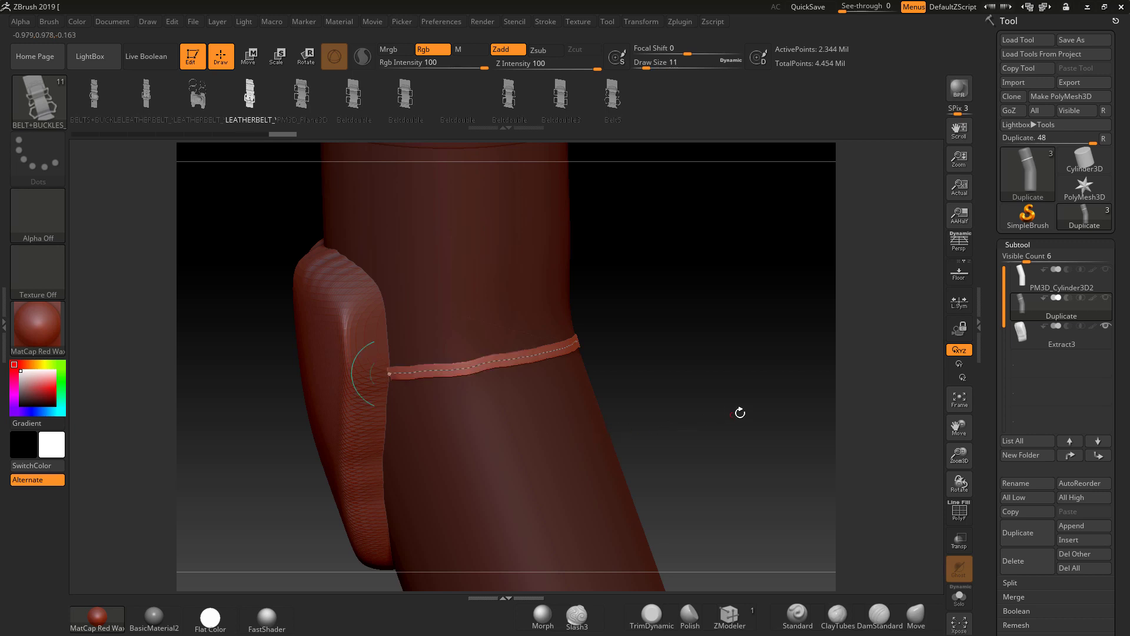
Turn on Lock Start in the curve settings of the stroke.
drag(759, 402, 662, 383)
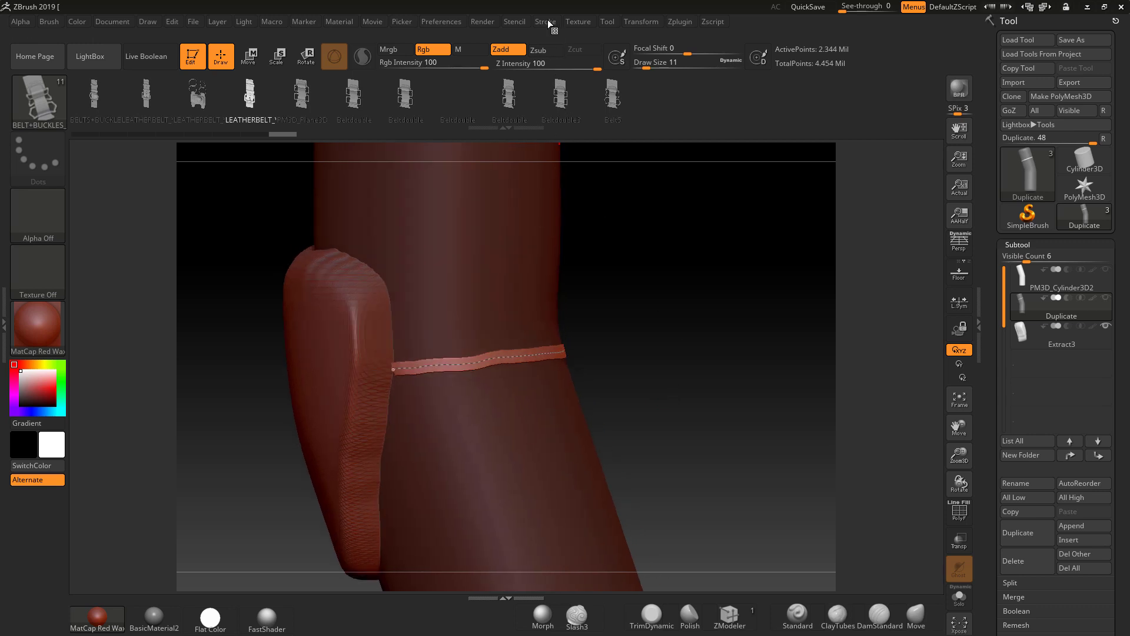
click(547, 21)
click(566, 229)
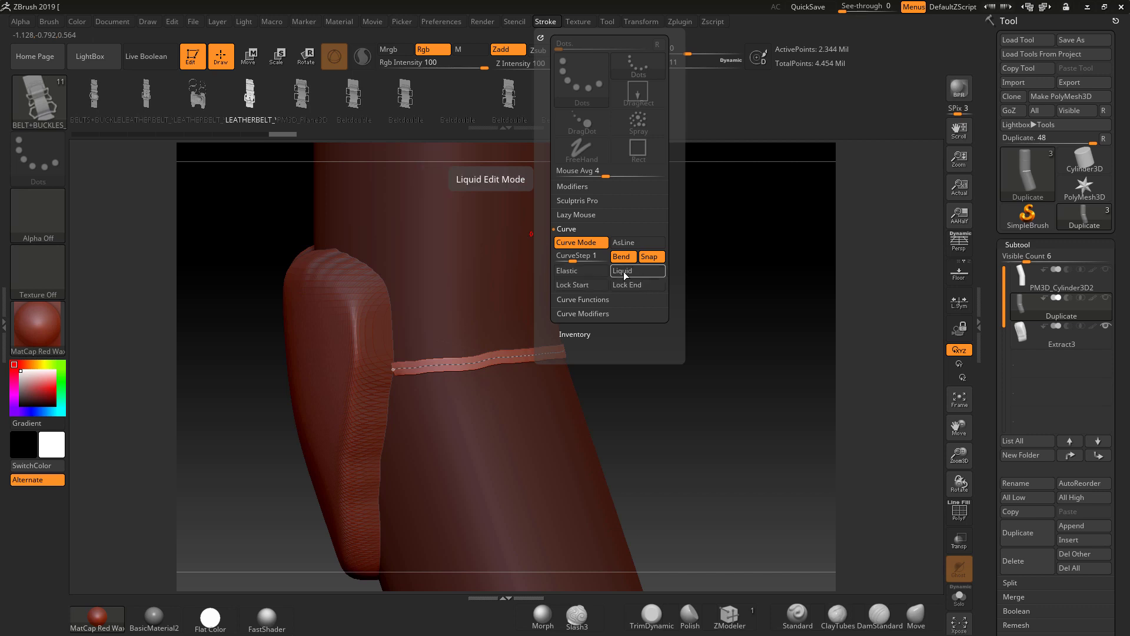
click(574, 285)
Try to rebuild the lower belt from its curve on the pad side, and undo the change.
mouse_move(692, 405)
mouse_down()
mouse_move(651, 403)
mouse_move(749, 343)
mouse_up()
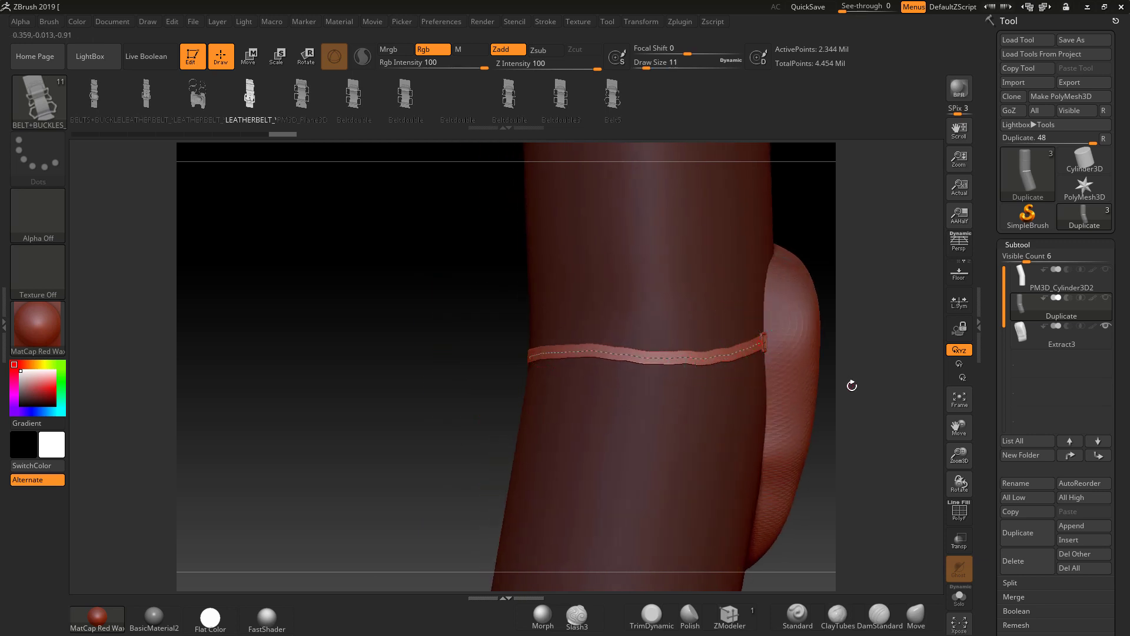
drag(853, 386, 903, 384)
mouse_move(817, 379)
alt+mouse_down()
mouse_move(749, 358)
mouse_move(744, 374)
mouse_move(638, 373)
alt+mouse_up()
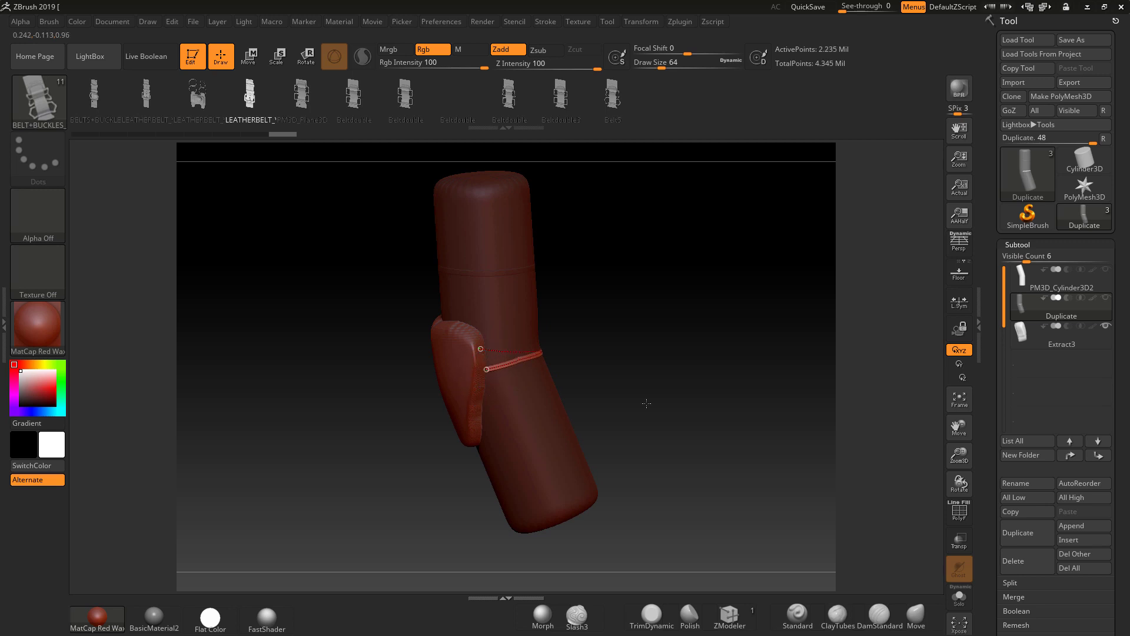
mouse_move(646, 403)
mouse_down()
mouse_move(594, 400)
mouse_move(580, 382)
mouse_up()
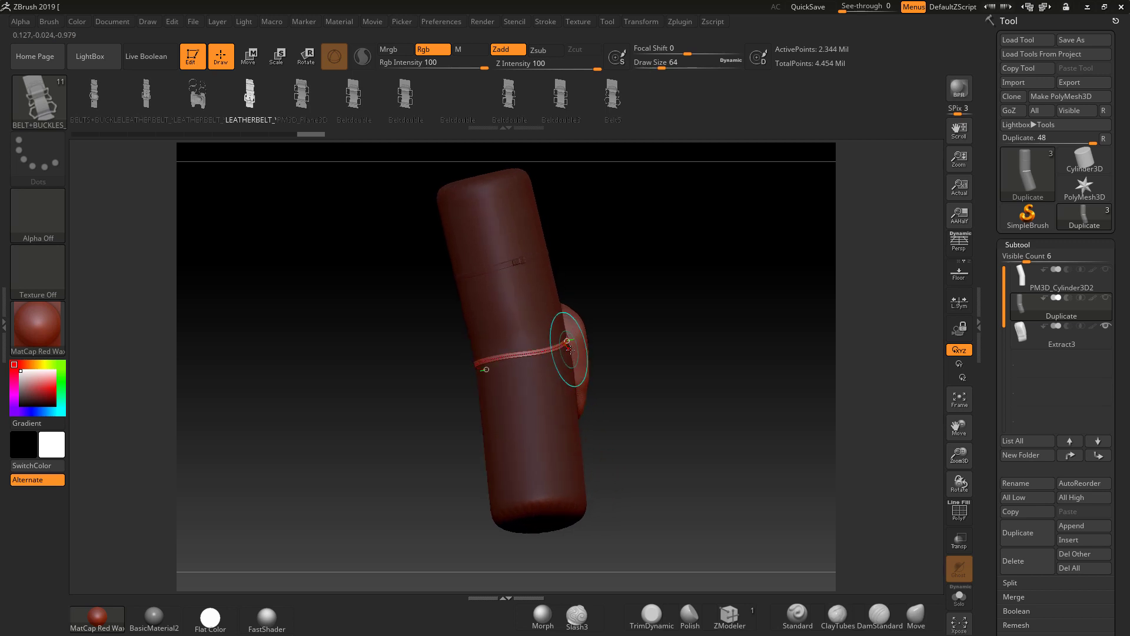
mouse_move(707, 386)
mouse_down()
mouse_move(792, 418)
mouse_move(735, 474)
mouse_move(815, 442)
mouse_up()
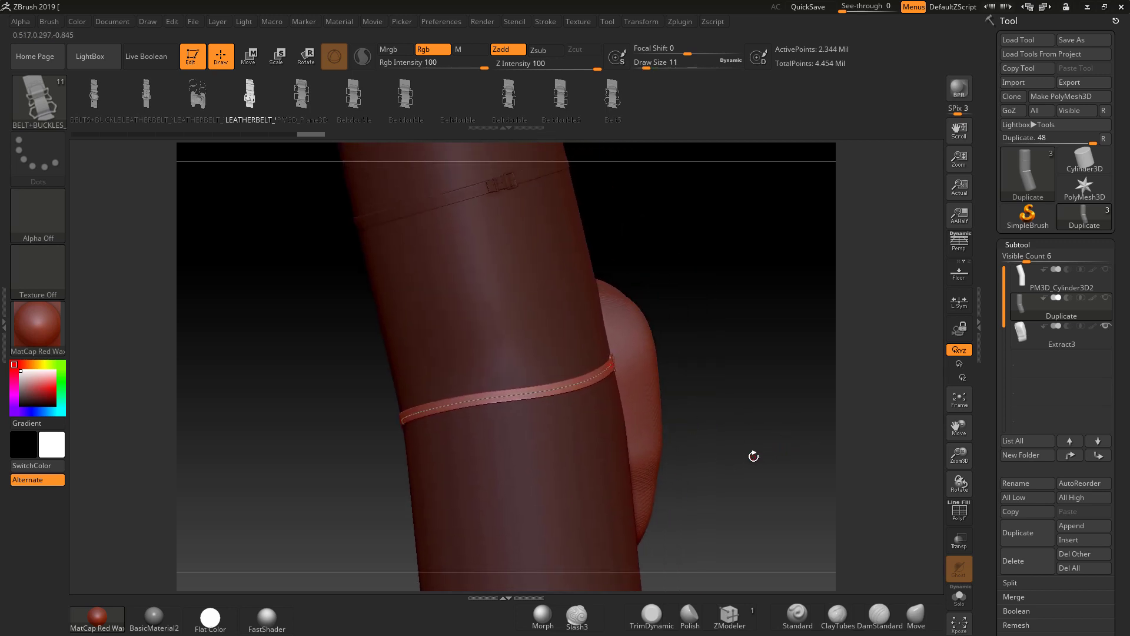
key(ctrl+z)
key(ctrl+z)
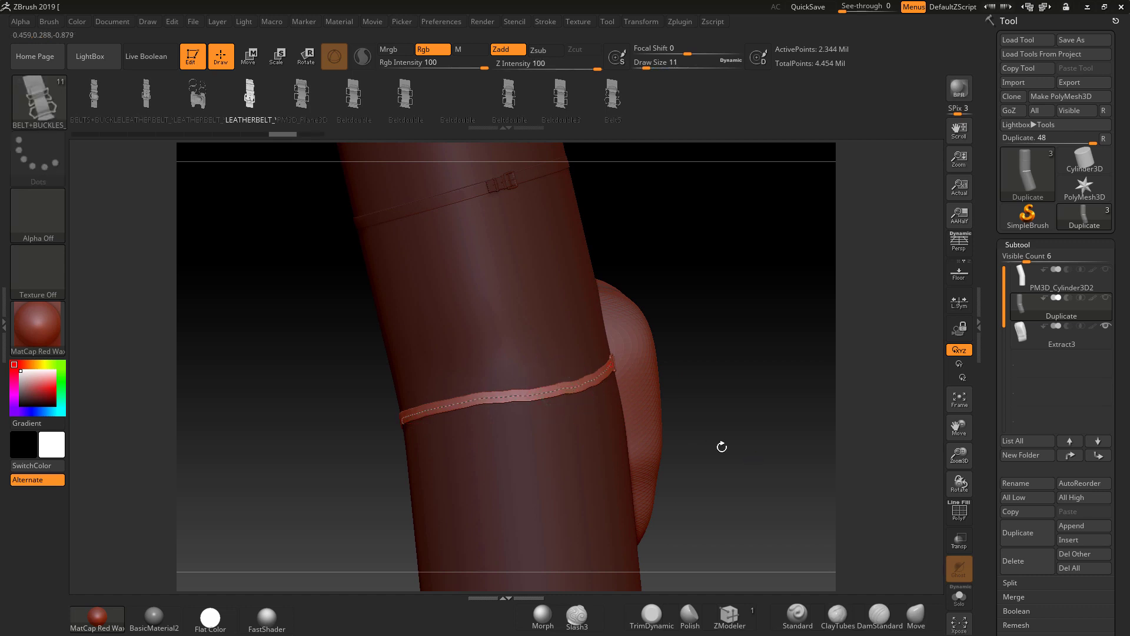
mouse_move(710, 442)
mouse_down()
mouse_move(690, 429)
mouse_move(744, 390)
mouse_move(704, 396)
mouse_up()
key(ctrl+z)
key(ctrl+z)
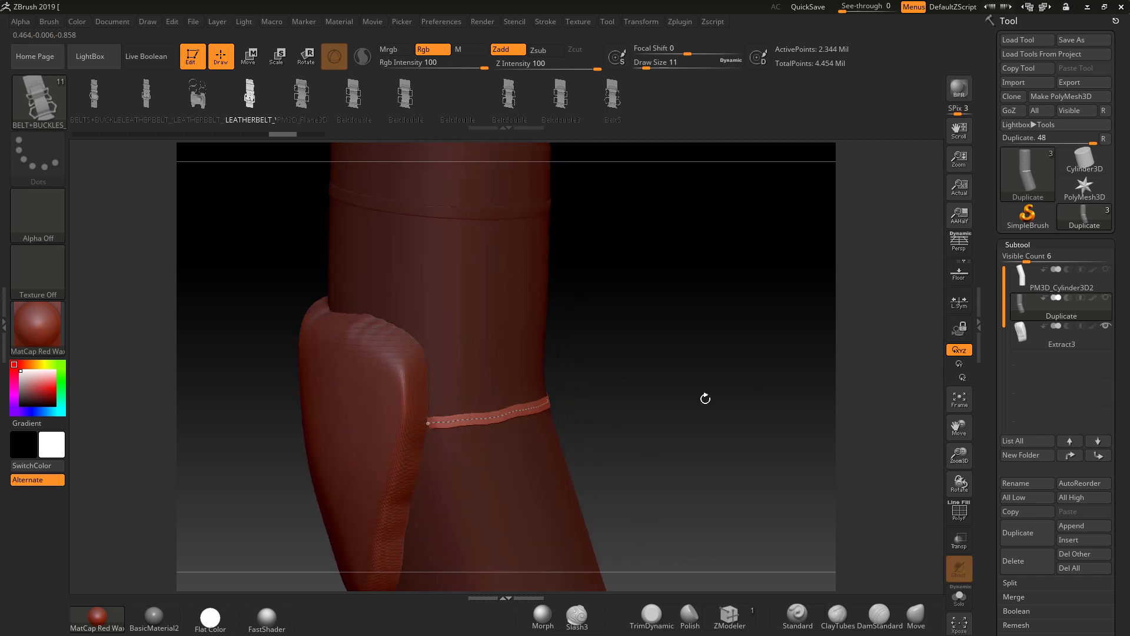
Nudge the lower belt's curve end beside the pad to rebuild the strap with a smoother path.
drag(430, 423, 428, 422)
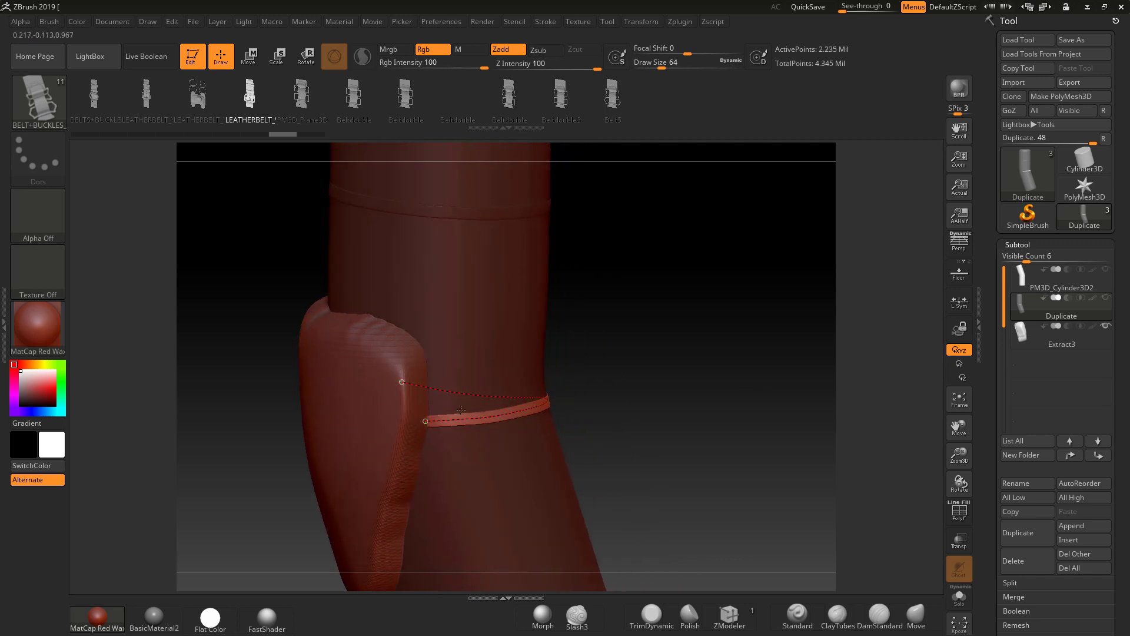
key(ctrl+z)
mouse_move(650, 414)
mouse_down()
mouse_move(563, 421)
mouse_move(653, 414)
mouse_up()
Try to reshape the lower belt by pulling the middle of its curve downward, and undo the pulls.
drag(700, 361, 573, 399)
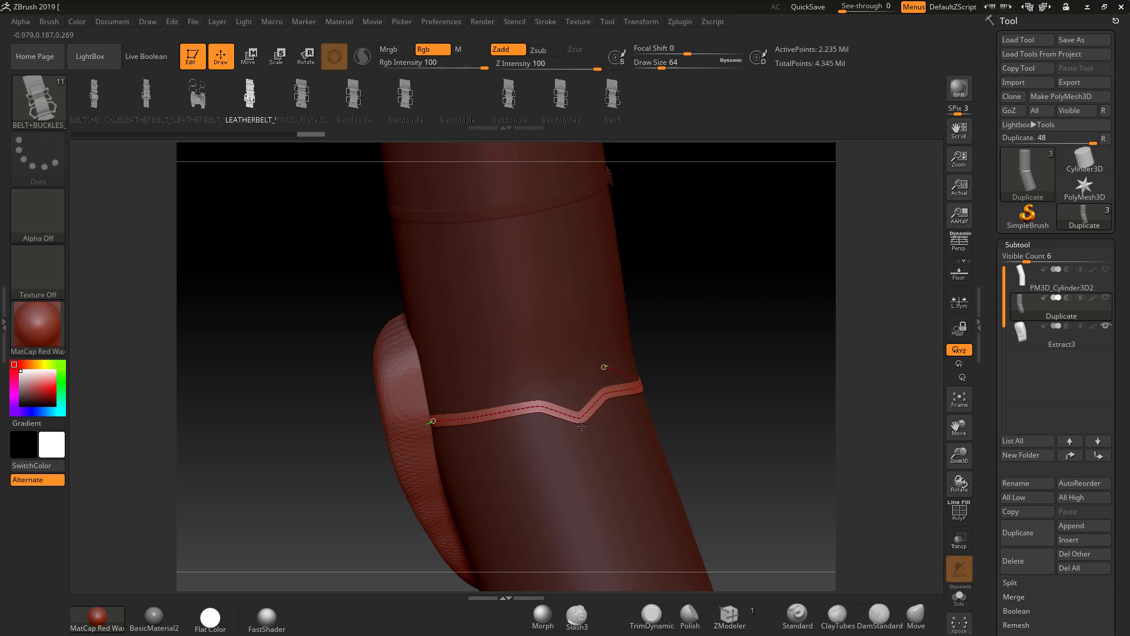
drag(586, 435, 594, 450)
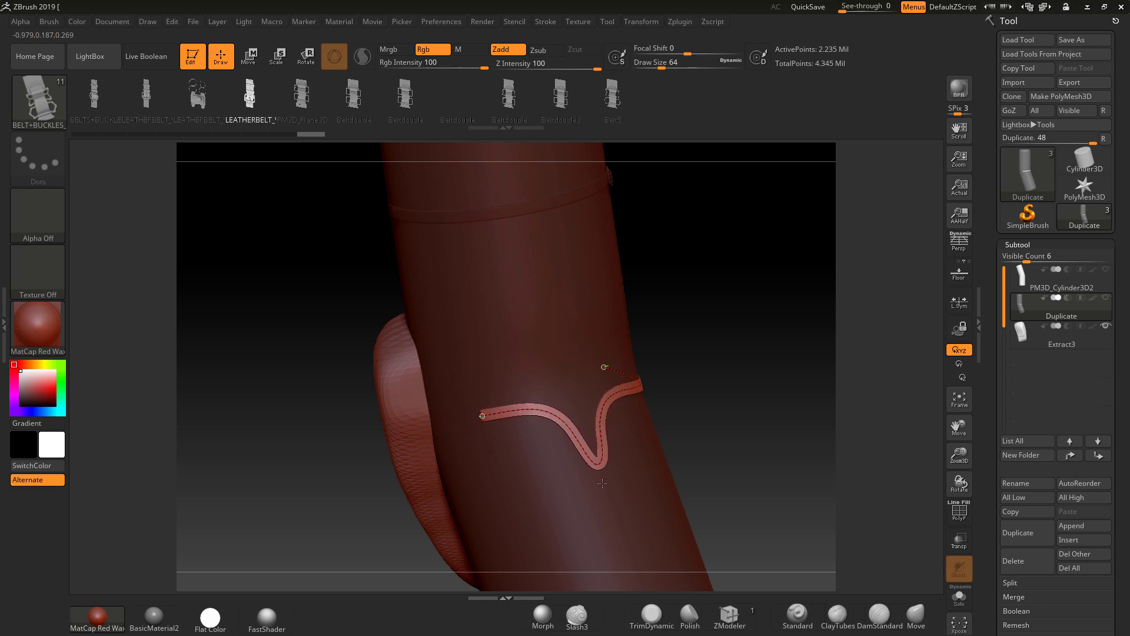
drag(692, 430, 728, 426)
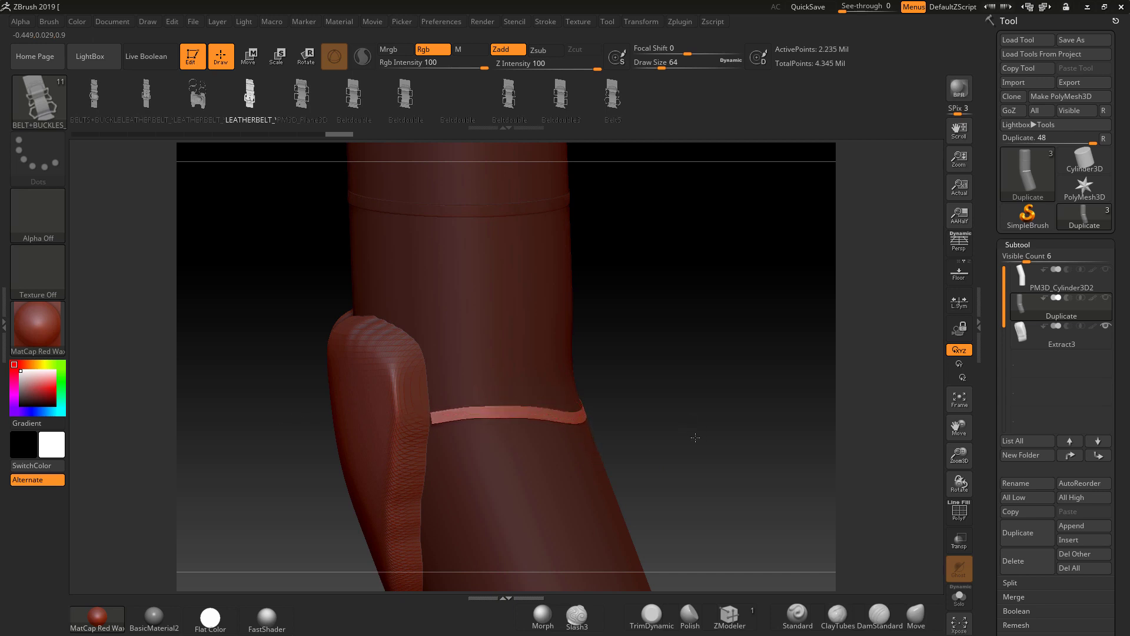
drag(695, 437, 653, 473)
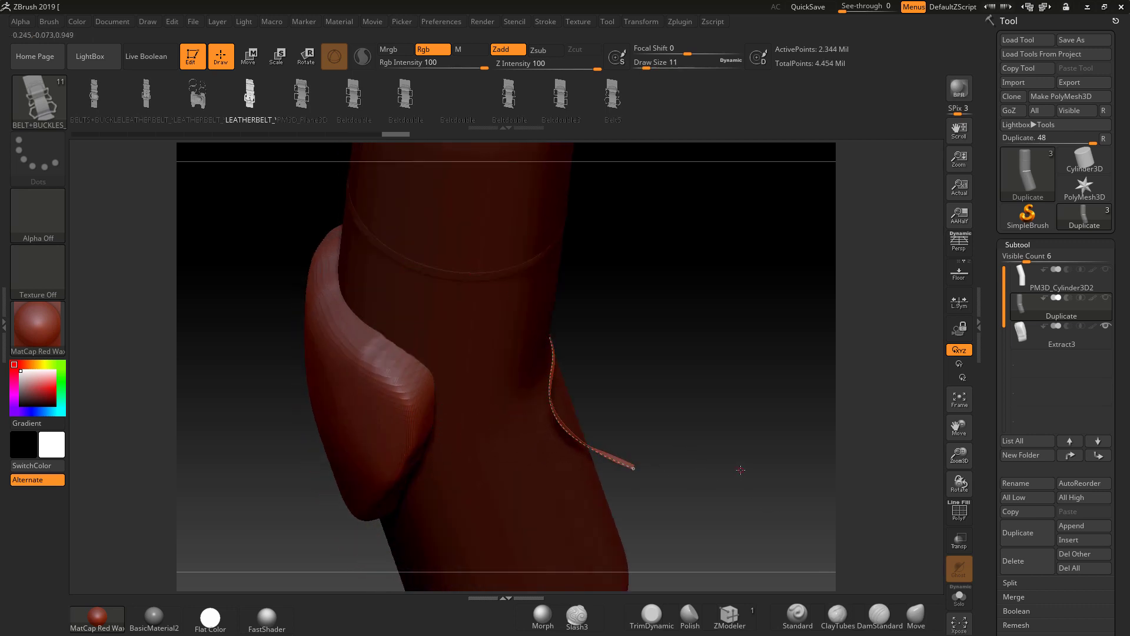
key(ctrl+z)
key(ctrl+z)
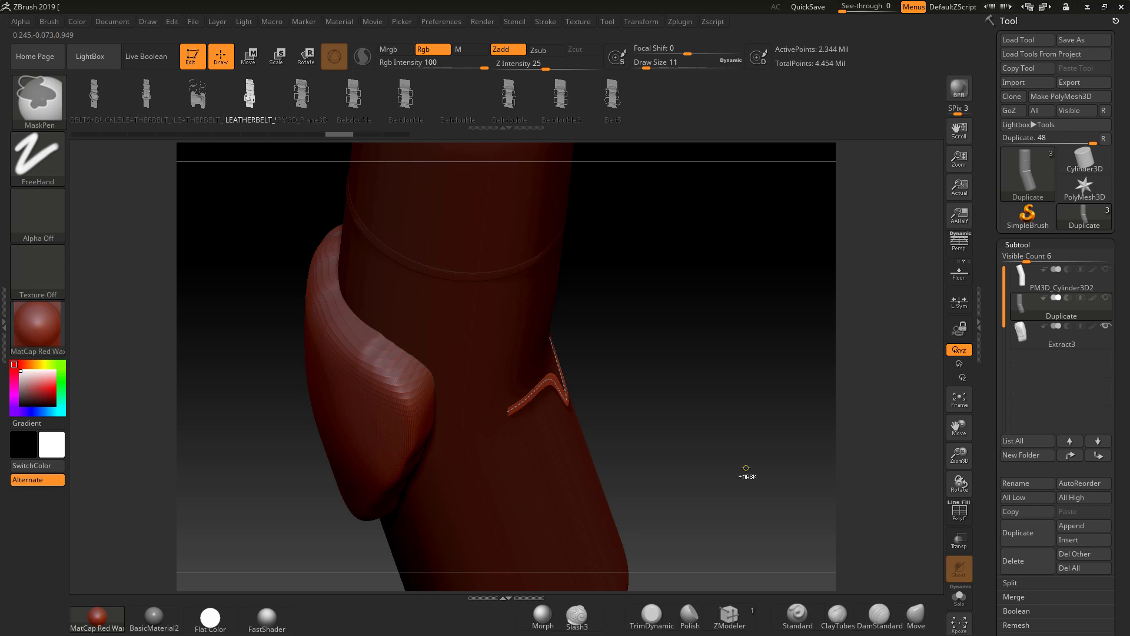
key(ctrl+z)
Set the stroke curve to have both Lock Start and Lock End enabled.
mouse_move(747, 471)
mouse_down()
mouse_move(719, 378)
mouse_move(686, 400)
mouse_move(687, 236)
mouse_up()
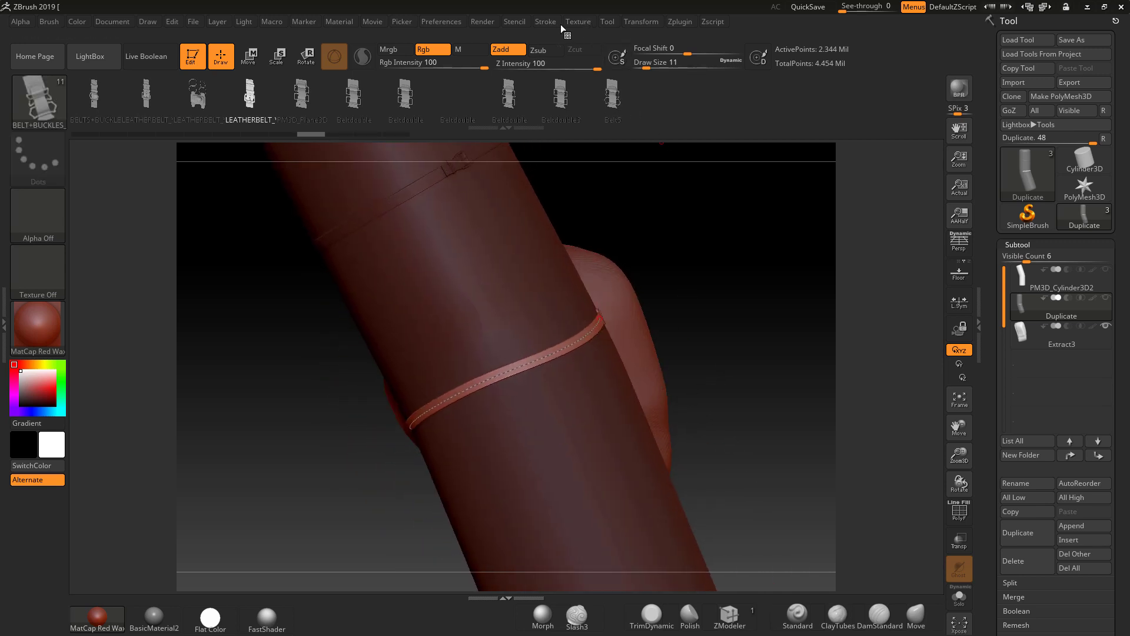
click(545, 21)
click(596, 285)
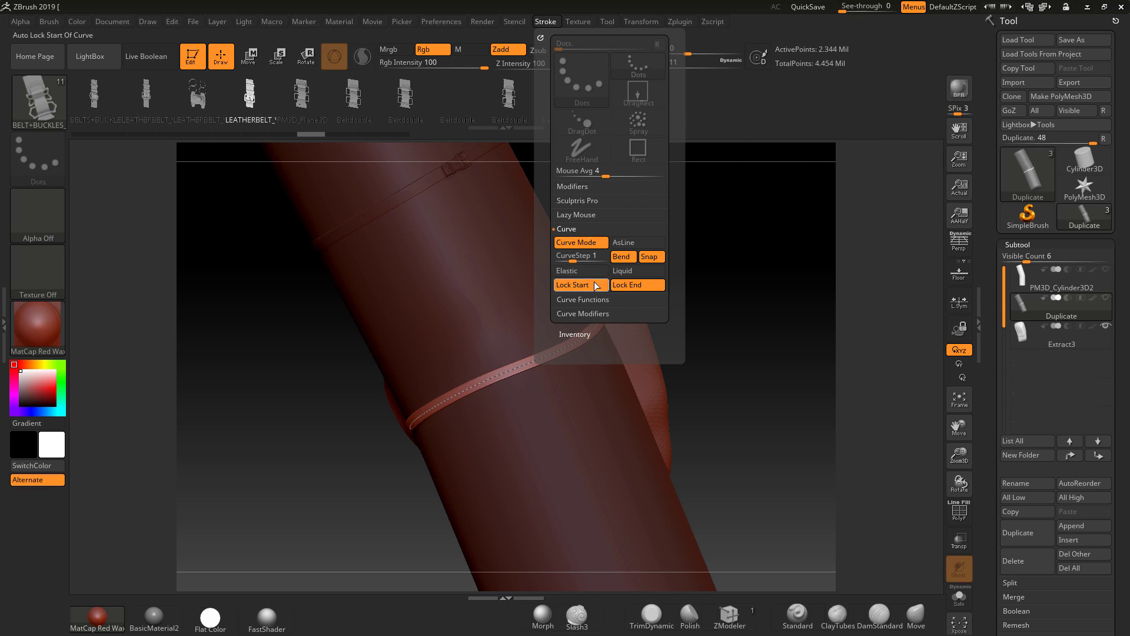
drag(759, 380, 724, 393)
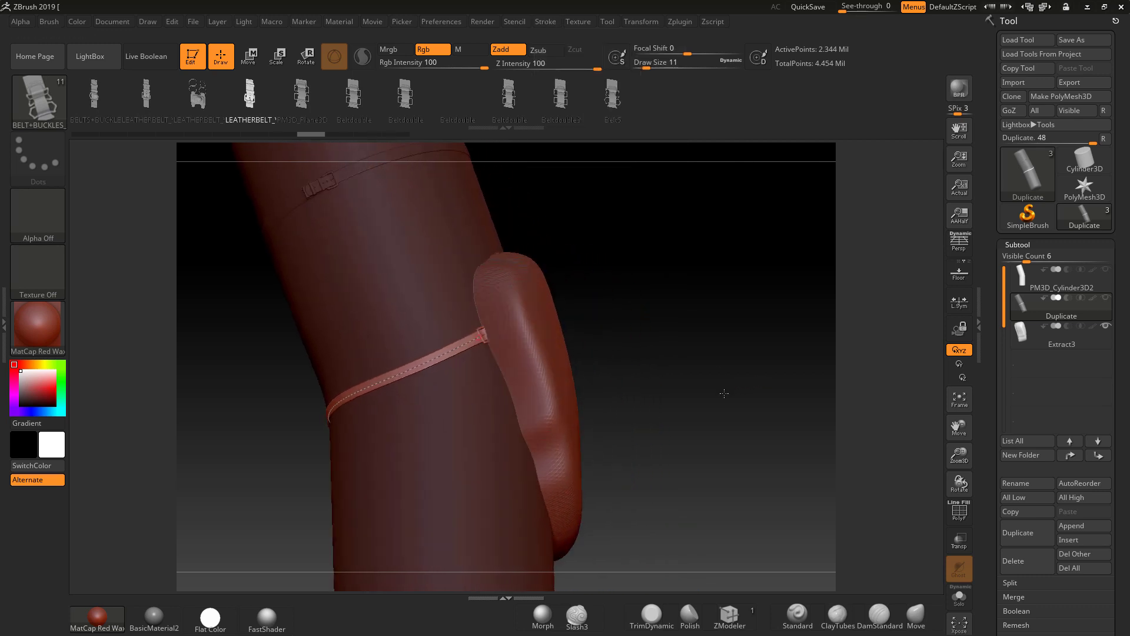
Try to pull the buckle end of the lower belt down along the cylinder, and undo it.
mouse_move(433, 424)
mouse_down()
mouse_move(481, 337)
mouse_move(484, 298)
mouse_move(460, 268)
mouse_move(488, 394)
mouse_up()
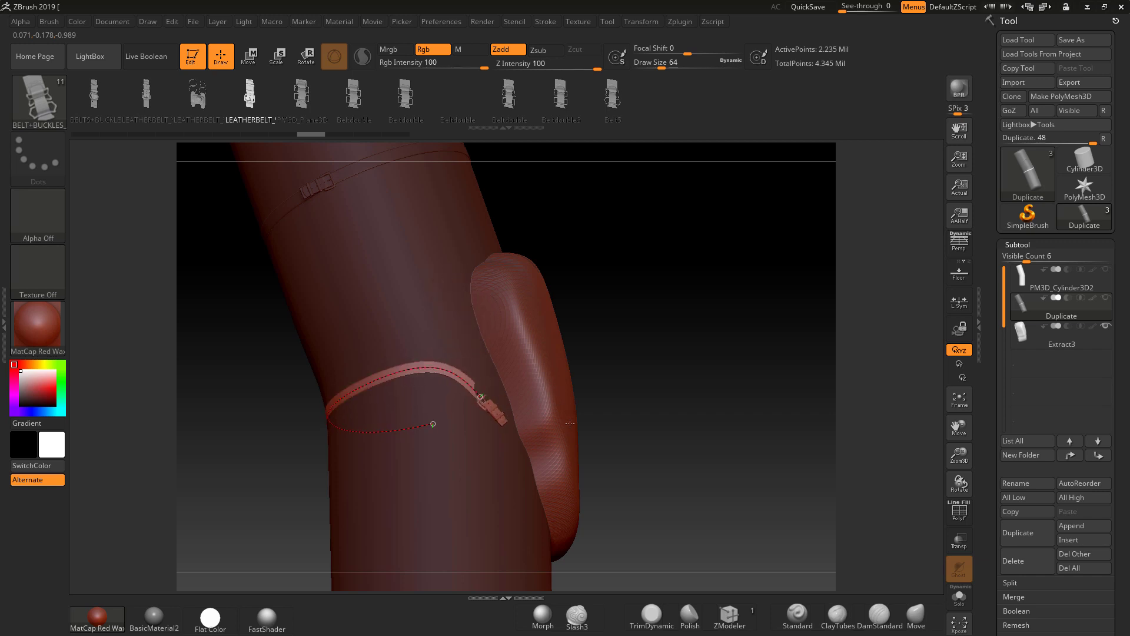
drag(570, 423, 579, 457)
key(ctrl+z)
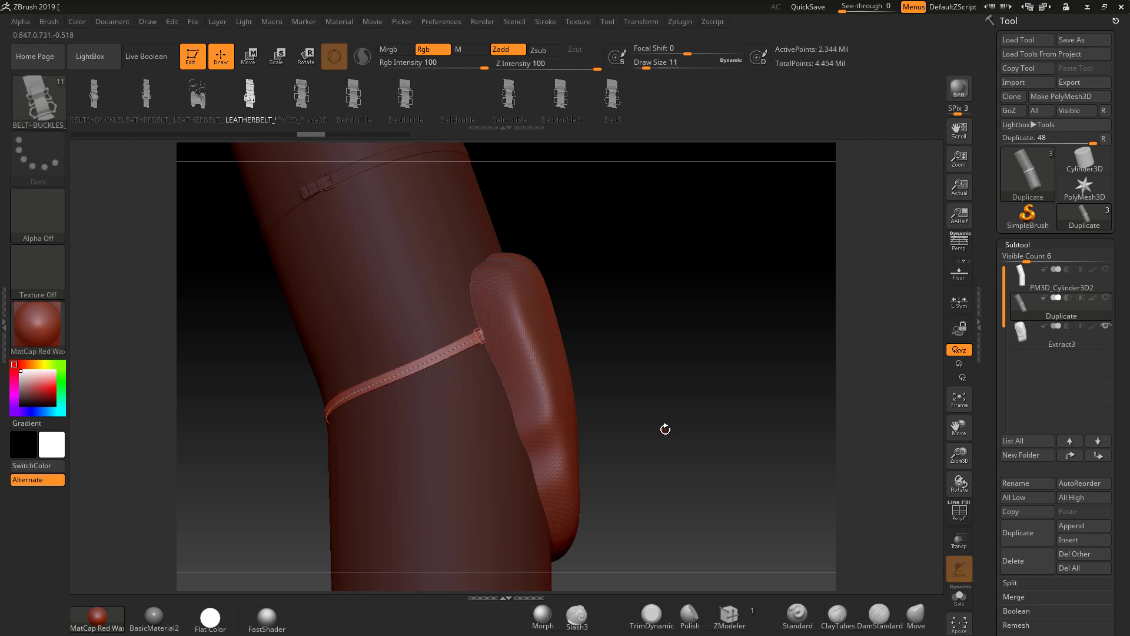
Move the lower belt's buckle end slightly along the strap away from the pad, and check the curve's start and end locks.
drag(636, 352, 644, 362)
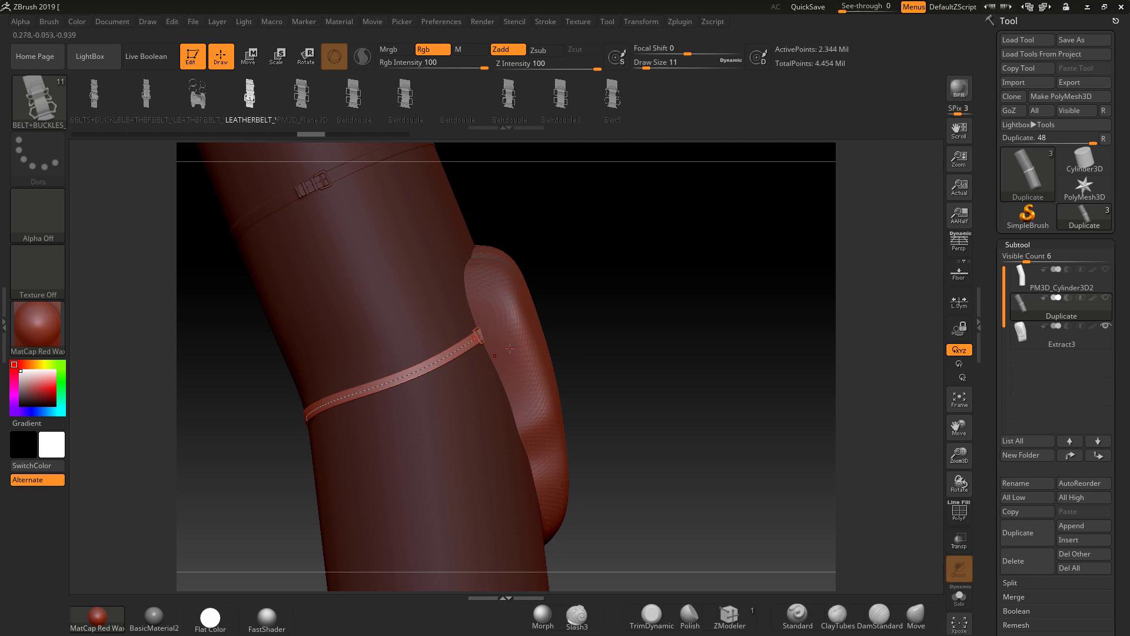
mouse_move(477, 336)
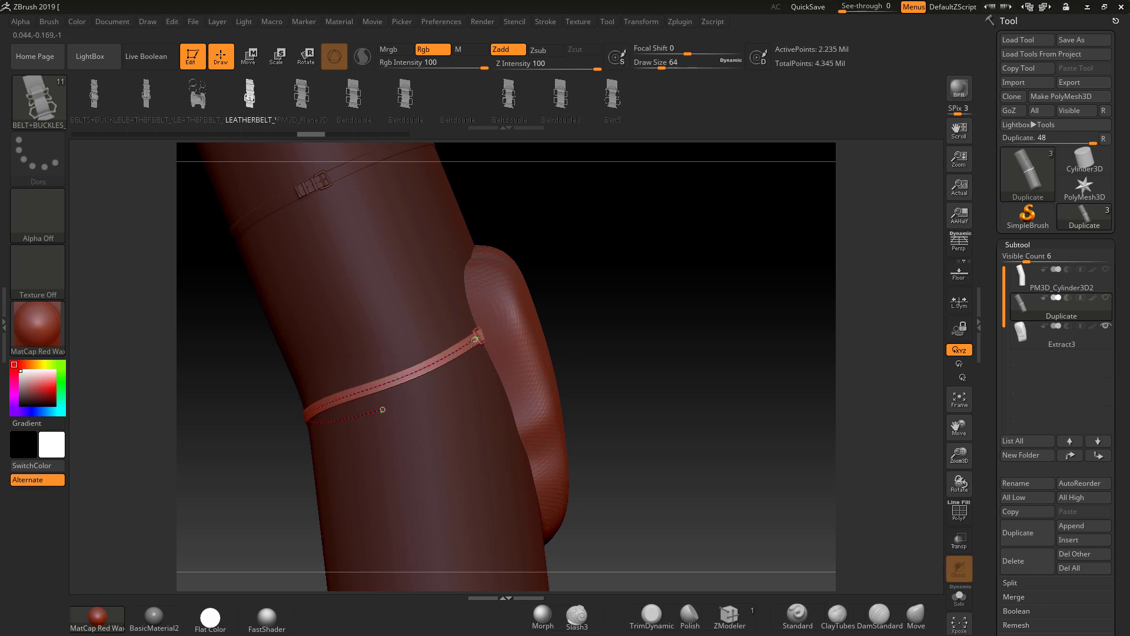
drag(468, 345, 455, 351)
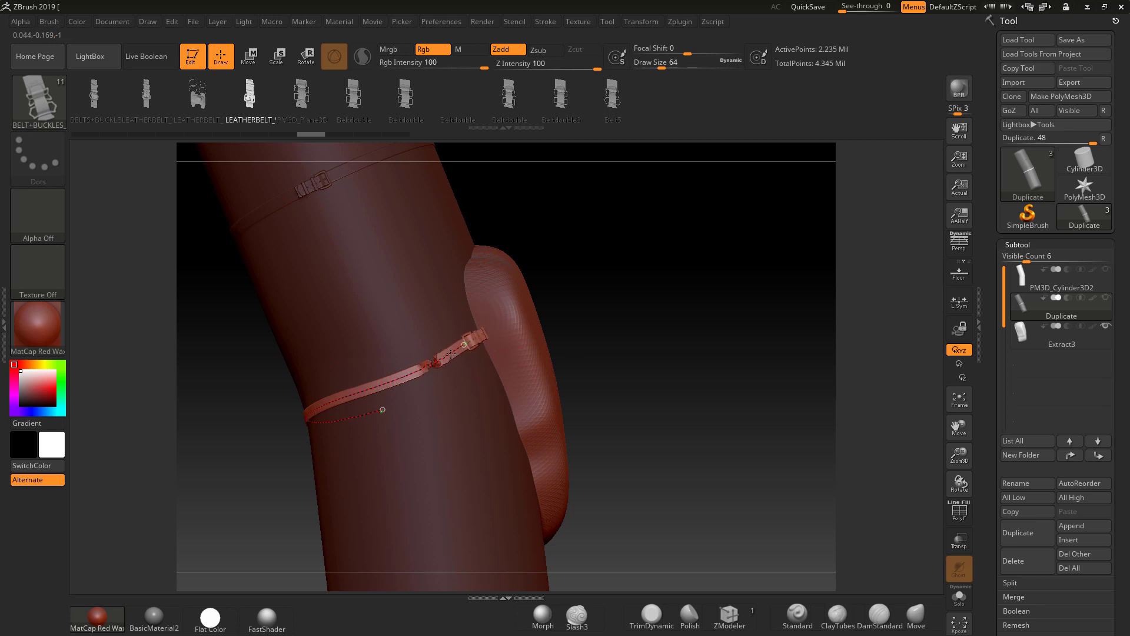
click(547, 21)
click(576, 286)
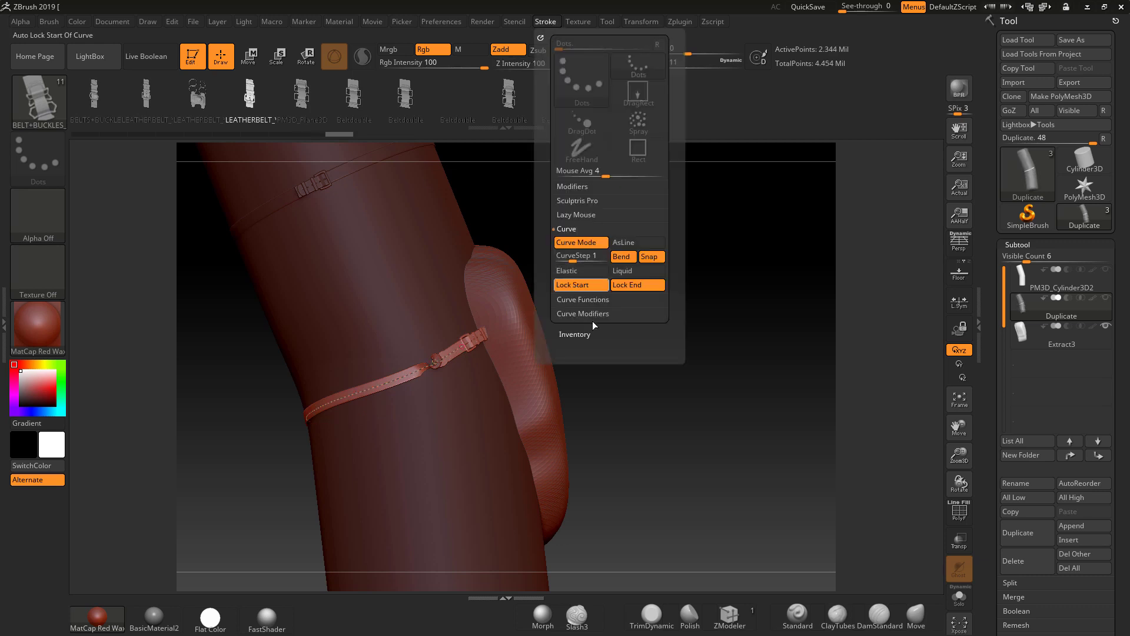
Pull the middle of the lower belt's curve downward so the strap dips across the cylinder between its ends.
drag(622, 377, 668, 382)
drag(364, 399, 387, 474)
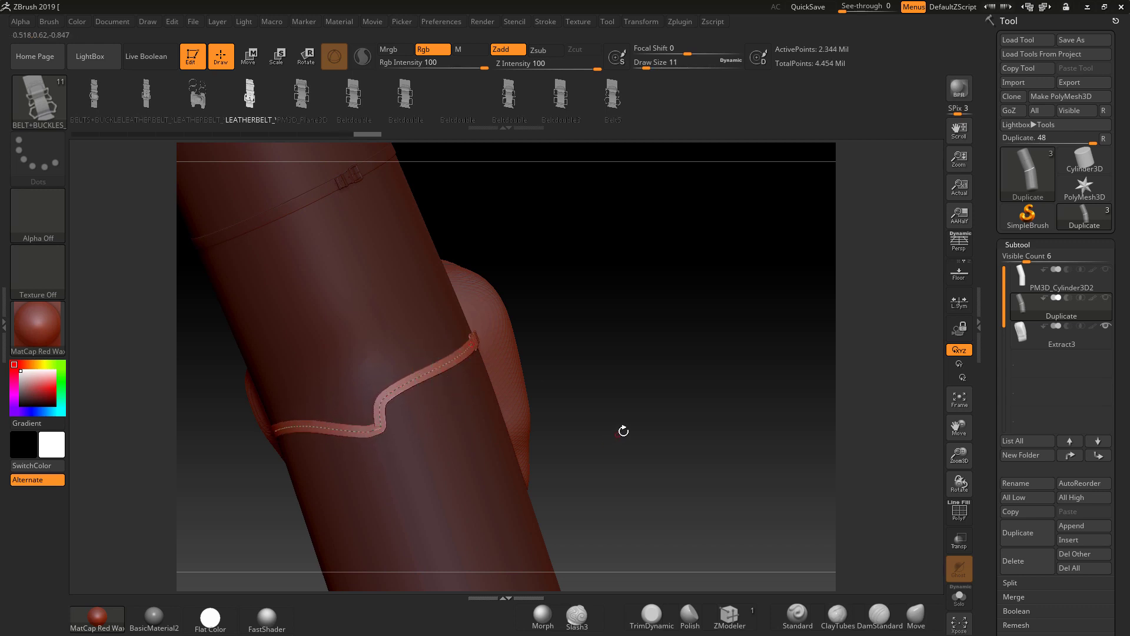
drag(623, 429, 538, 426)
click(530, 402)
drag(675, 408, 605, 159)
Turn off Lock End for the stroke curve and pull the lower belt's plain end across the pad to straighten the strap.
click(547, 21)
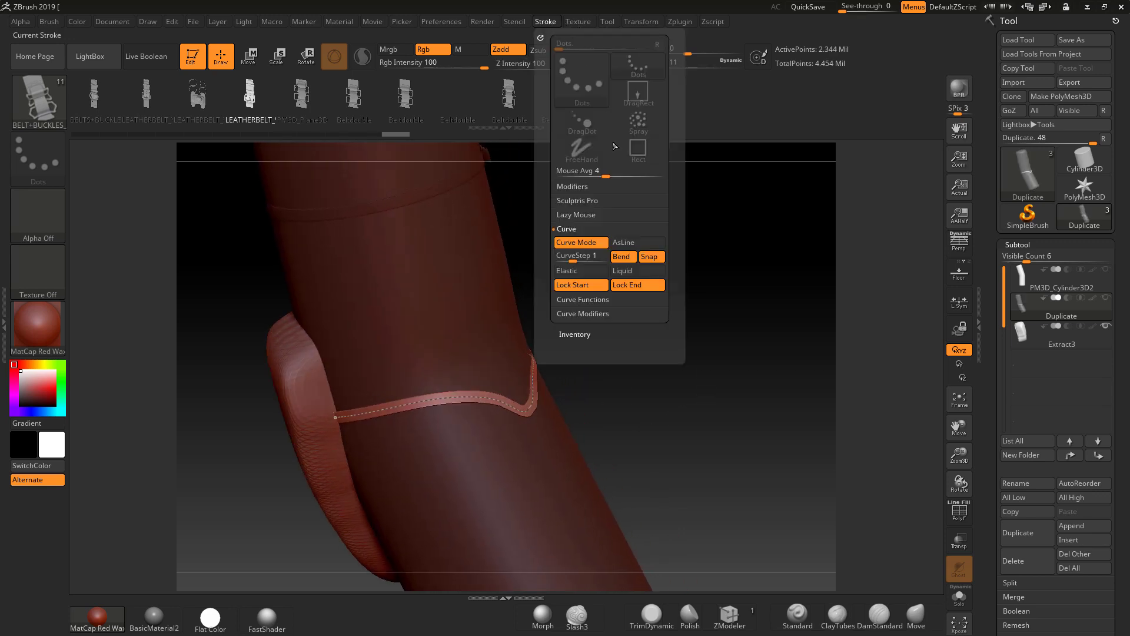
click(629, 286)
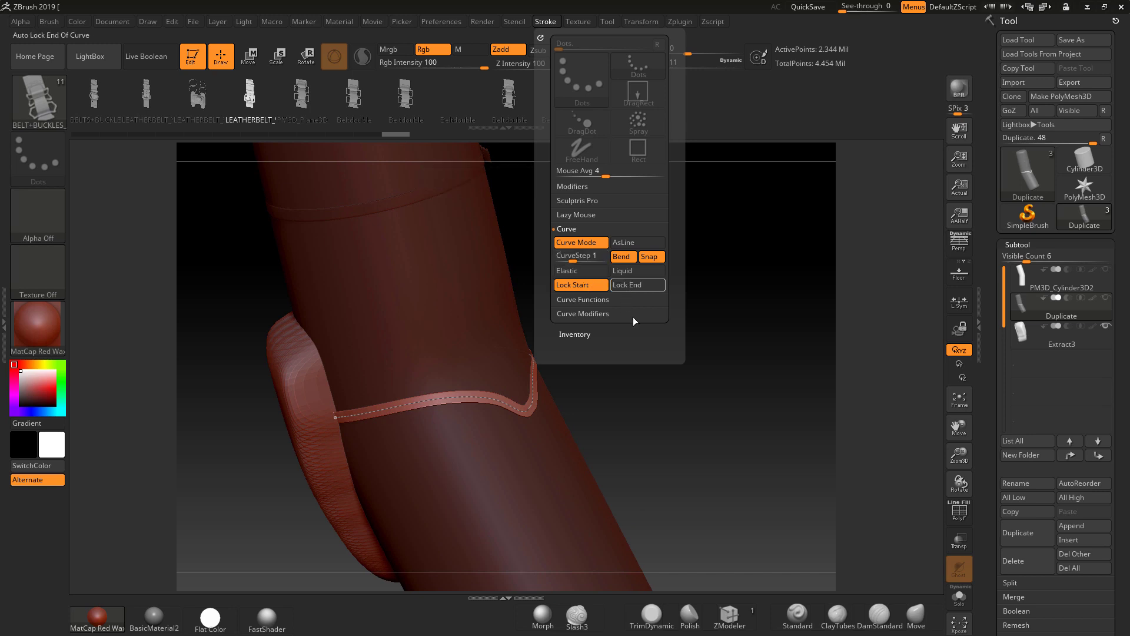
drag(651, 409, 676, 404)
click(419, 403)
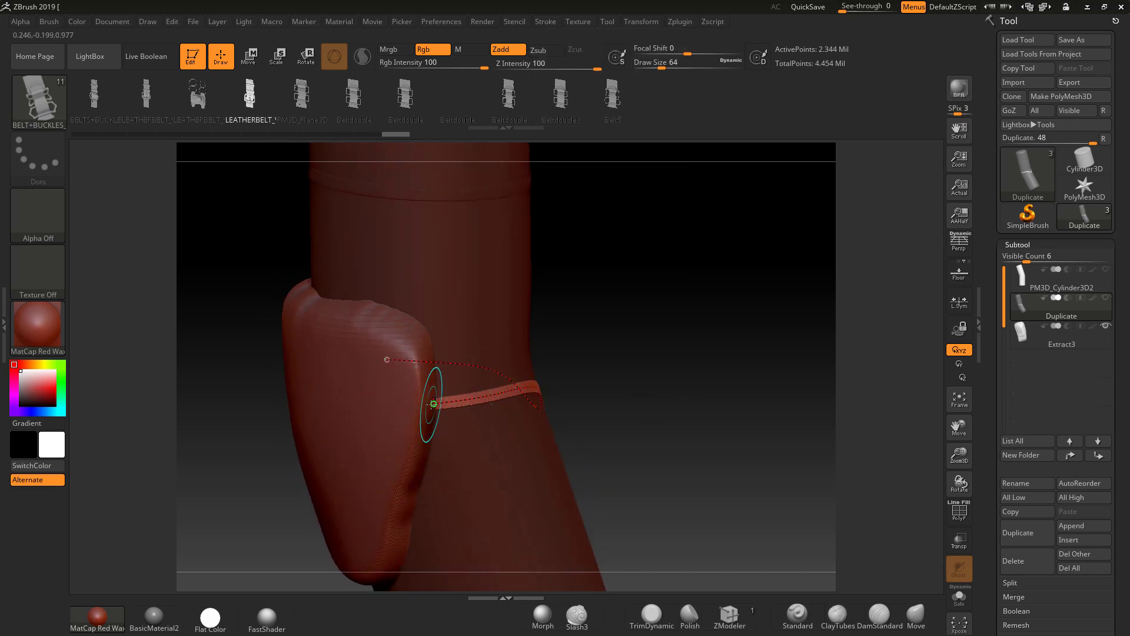
drag(367, 400, 309, 398)
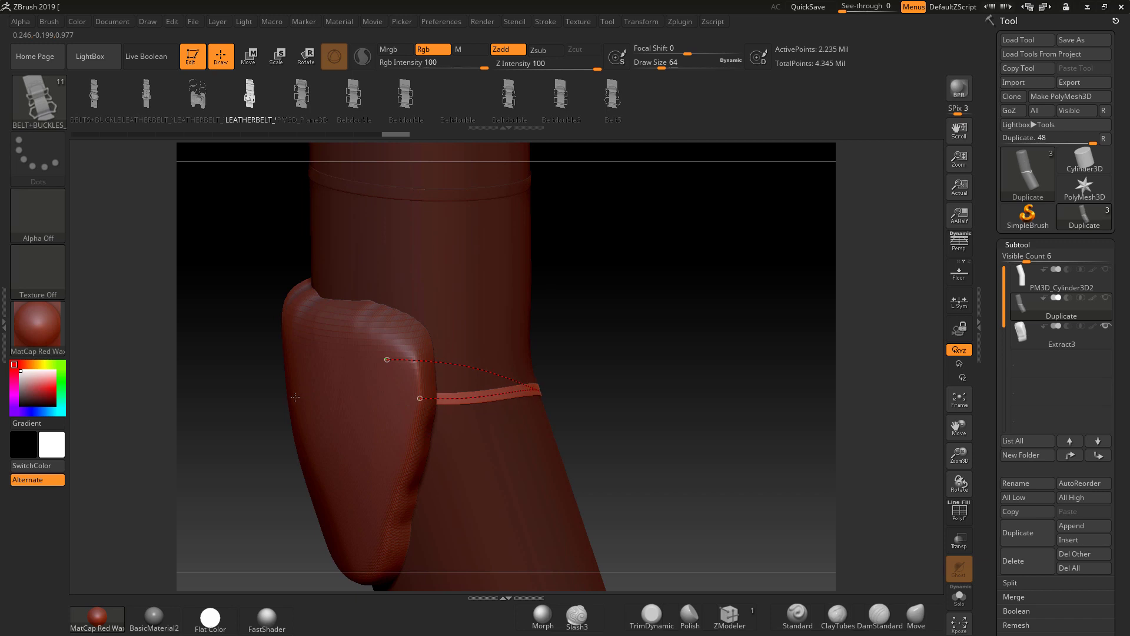
mouse_move(679, 419)
mouse_down()
mouse_move(727, 394)
mouse_move(665, 410)
mouse_up()
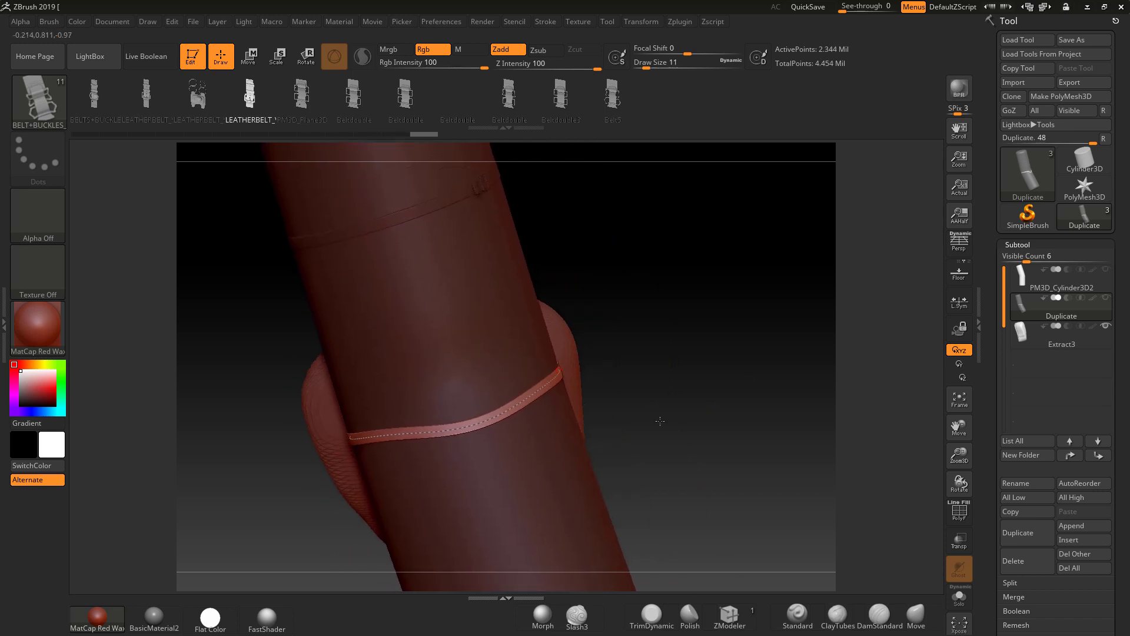
Enable Liquid for the stroke curve and reshape the middle of the lower belt's curve.
click(546, 21)
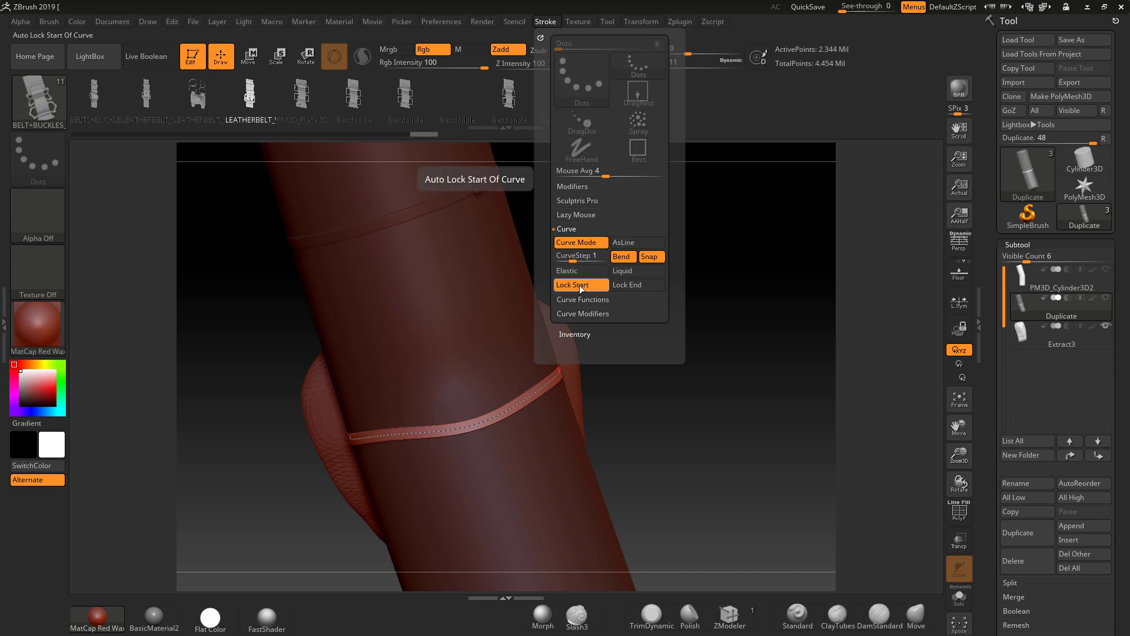
click(627, 287)
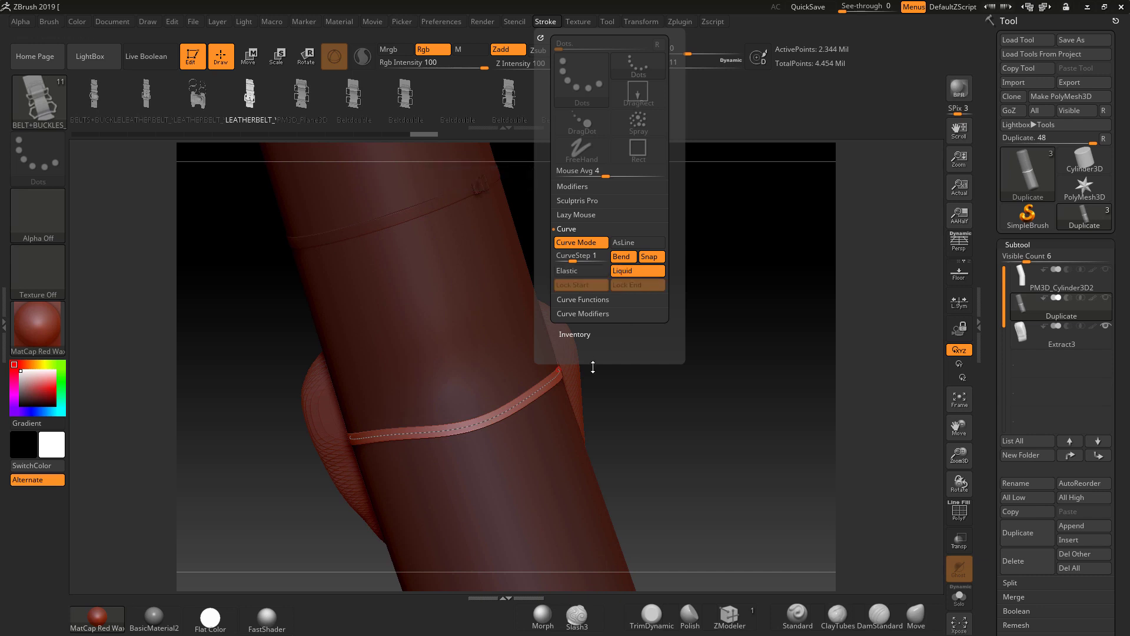
drag(468, 426, 425, 437)
mouse_move(589, 412)
mouse_down()
mouse_move(656, 365)
mouse_move(597, 12)
mouse_up()
Turn off Liquid and pull the lower belt's plain end across the pad to tighten the strap around the cylinder.
click(547, 22)
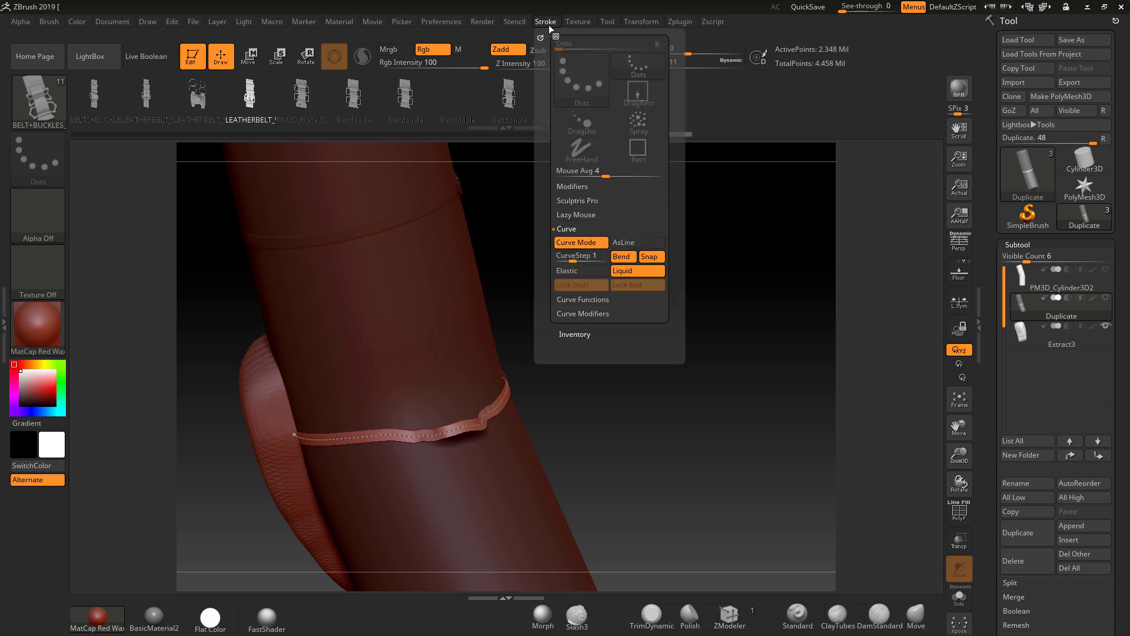
click(618, 270)
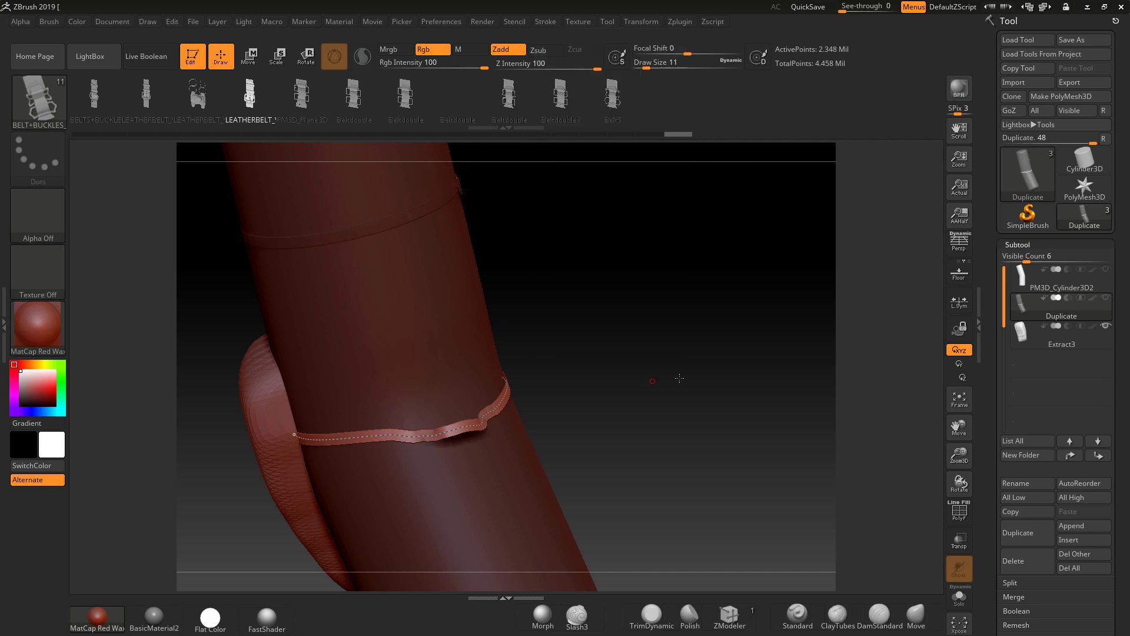
drag(679, 378, 459, 368)
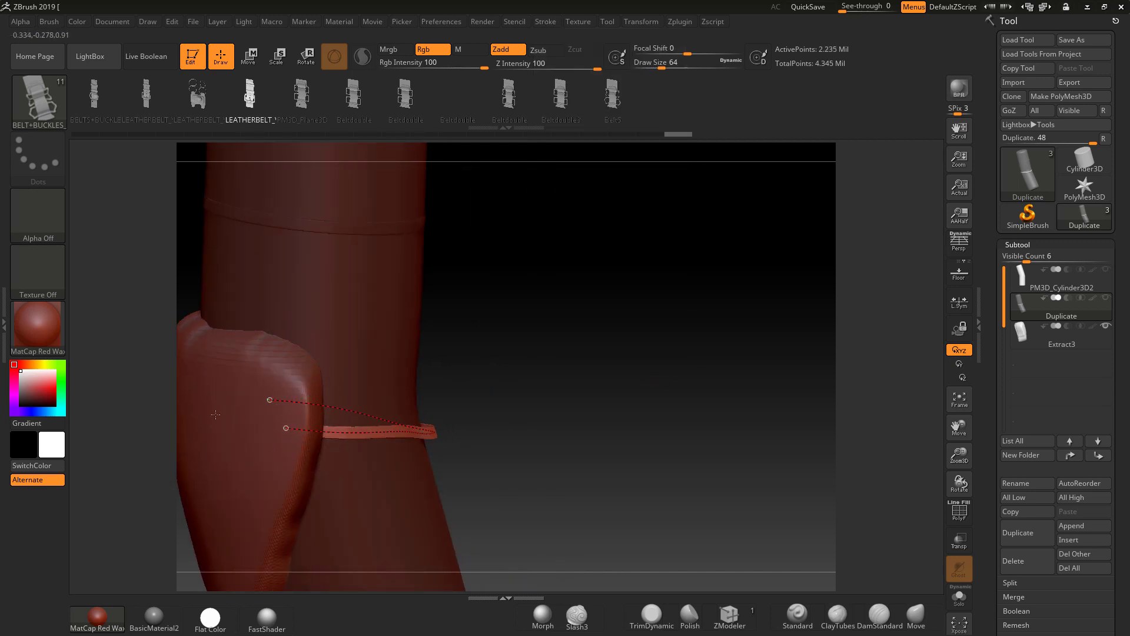
drag(215, 415, 108, 385)
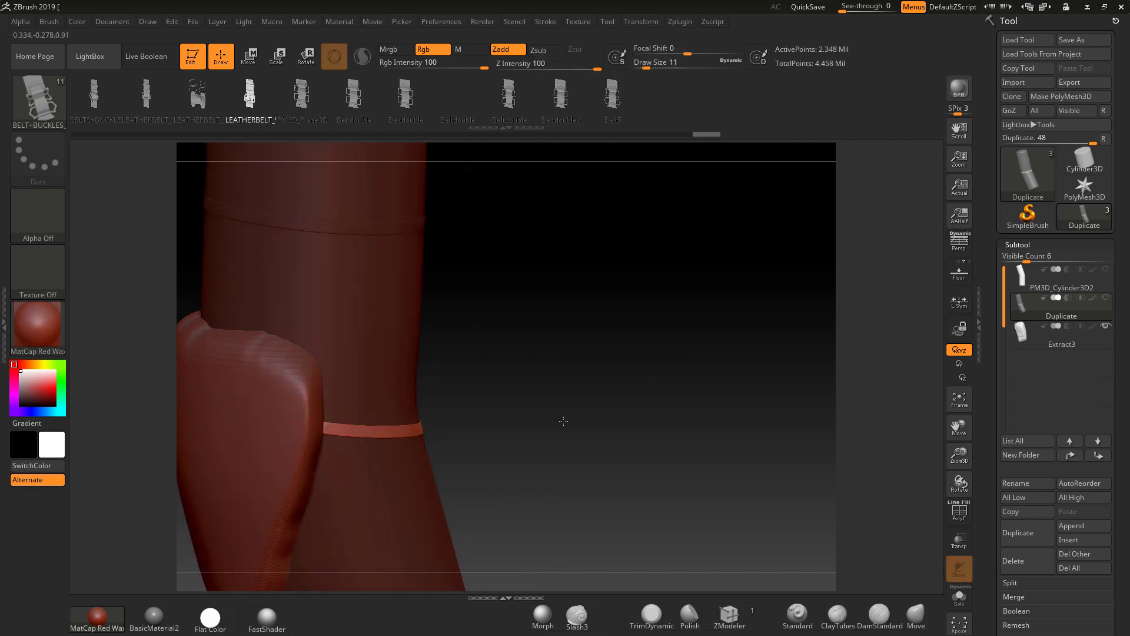
drag(701, 430, 758, 406)
Set the draw size to 18 and regenerate the lower belt on its curve as a wider strap.
key(space)
drag(578, 337, 583, 337)
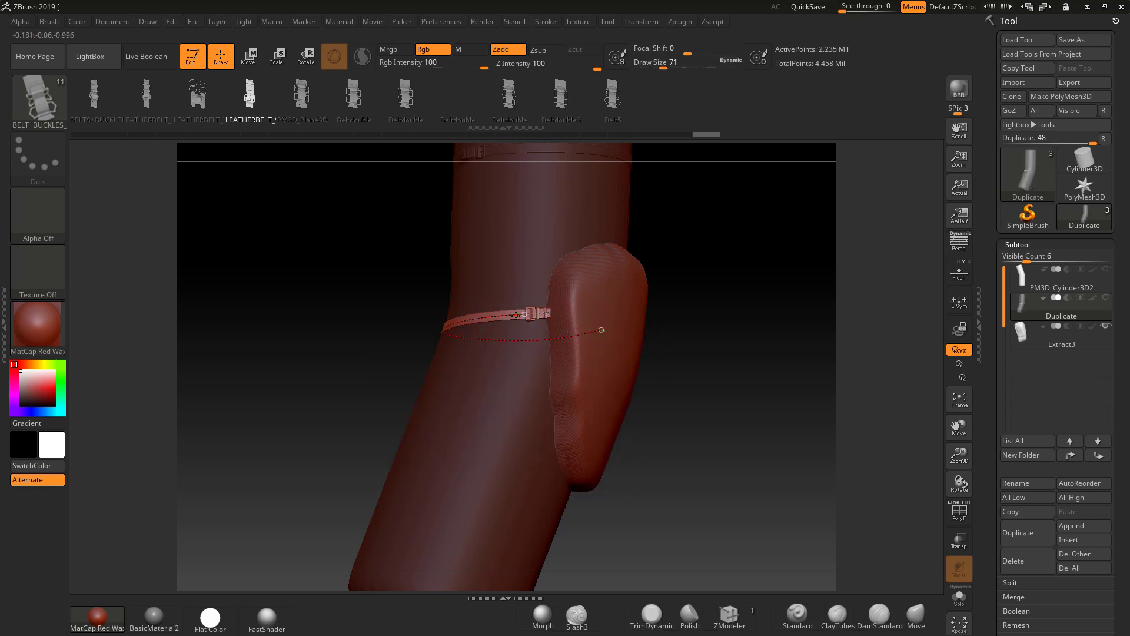
right_click(524, 333)
drag(526, 336, 544, 336)
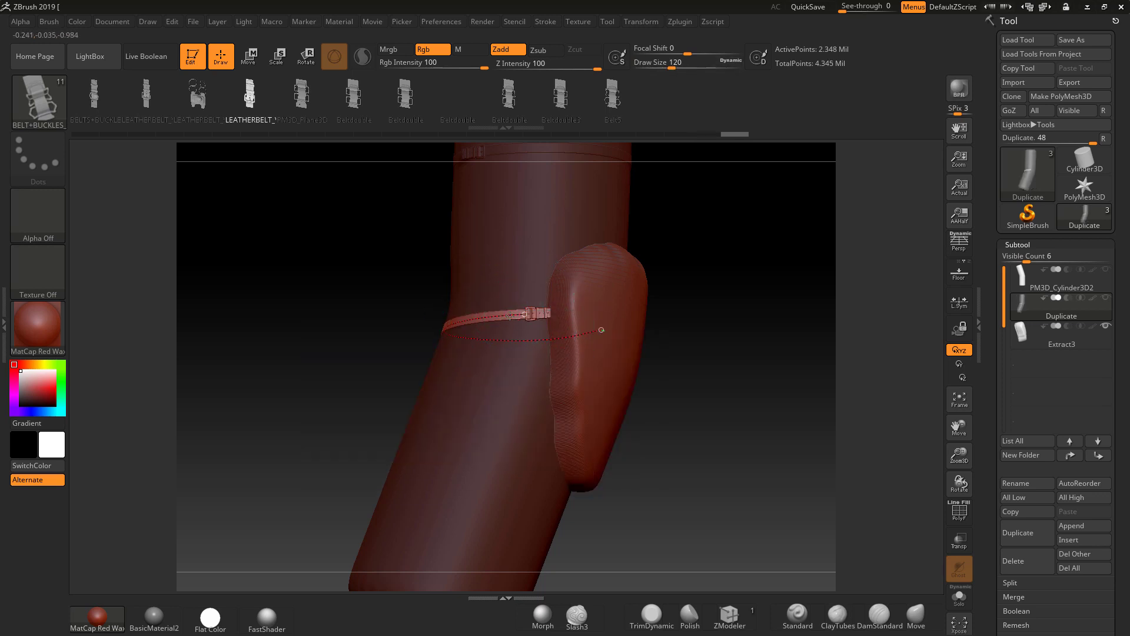
right_click(701, 373)
drag(702, 374, 704, 374)
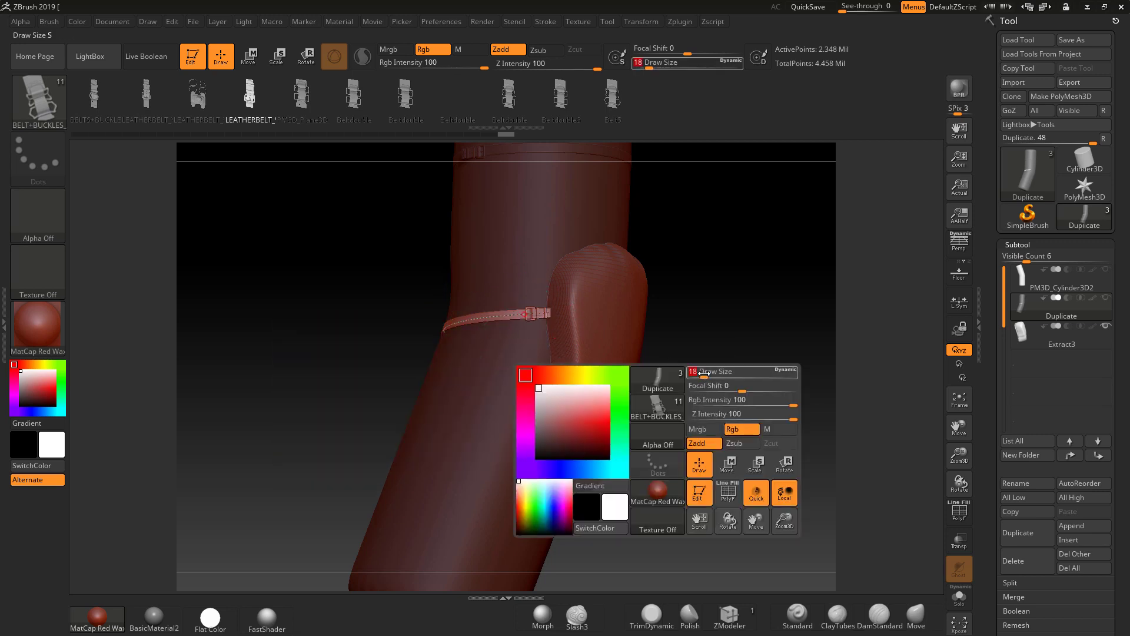
drag(700, 441, 811, 433)
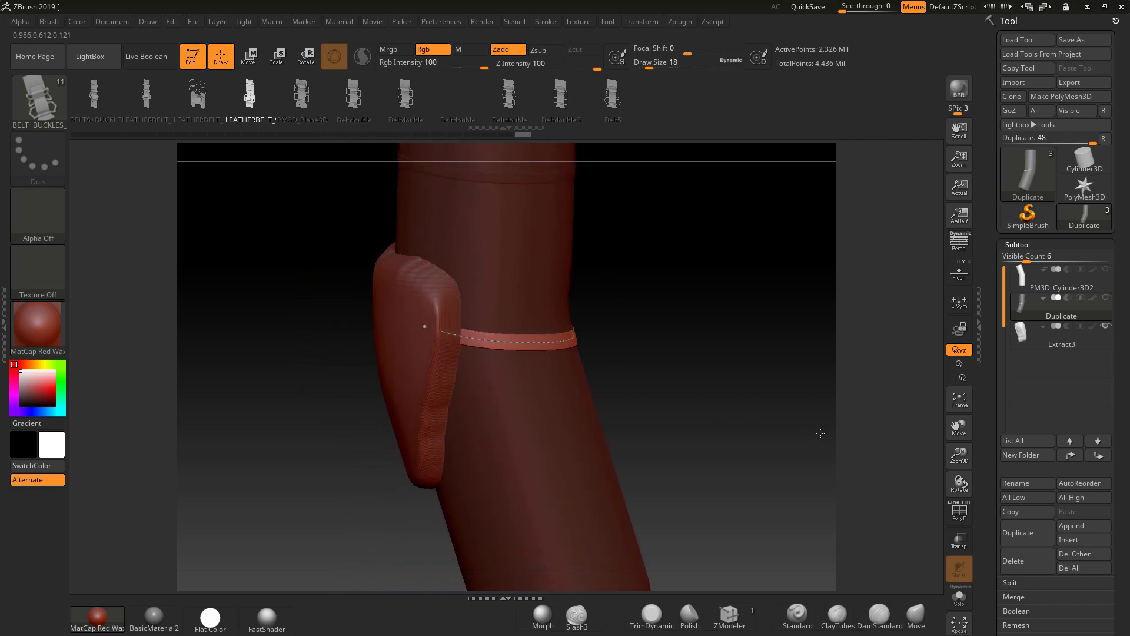
Try to draw another belt curve around the cylinder below the wide strap, starting at the pad's edge, and undo it.
drag(716, 433, 676, 370)
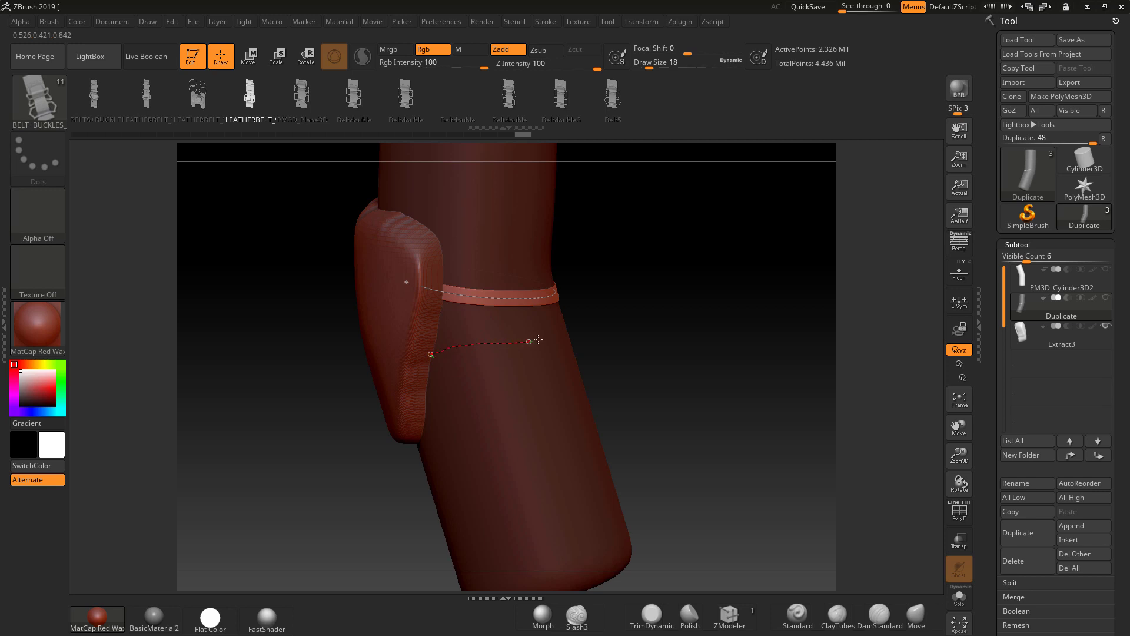
mouse_move(632, 368)
mouse_down()
mouse_move(390, 361)
mouse_move(477, 333)
mouse_up()
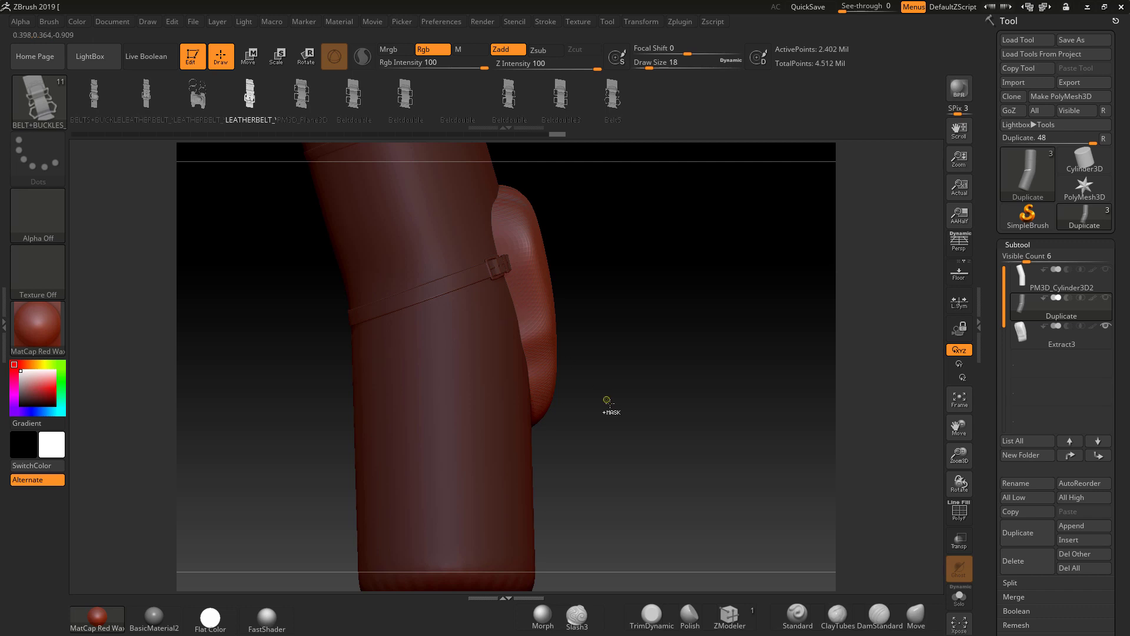
key(ctrl+z)
mouse_move(602, 415)
mouse_down()
mouse_move(669, 415)
mouse_move(540, 399)
mouse_up()
key(ctrl+z)
Draw a new horizontal belt around the cylinder below the existing one and move its buckle end along the strap away from the pad.
key(space)
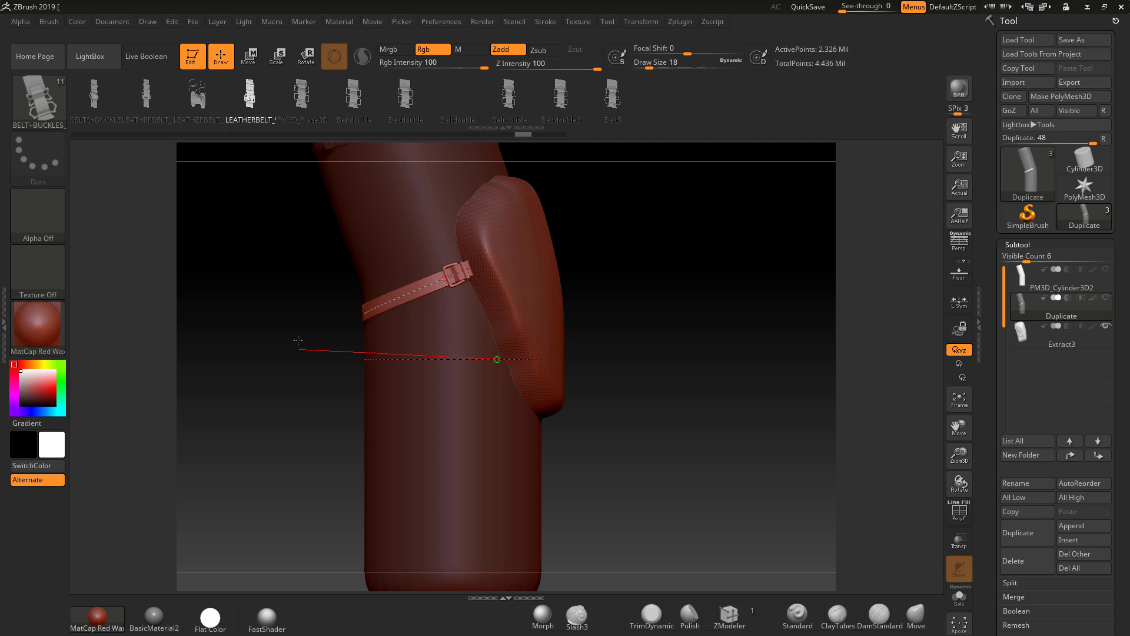
drag(298, 340, 298, 340)
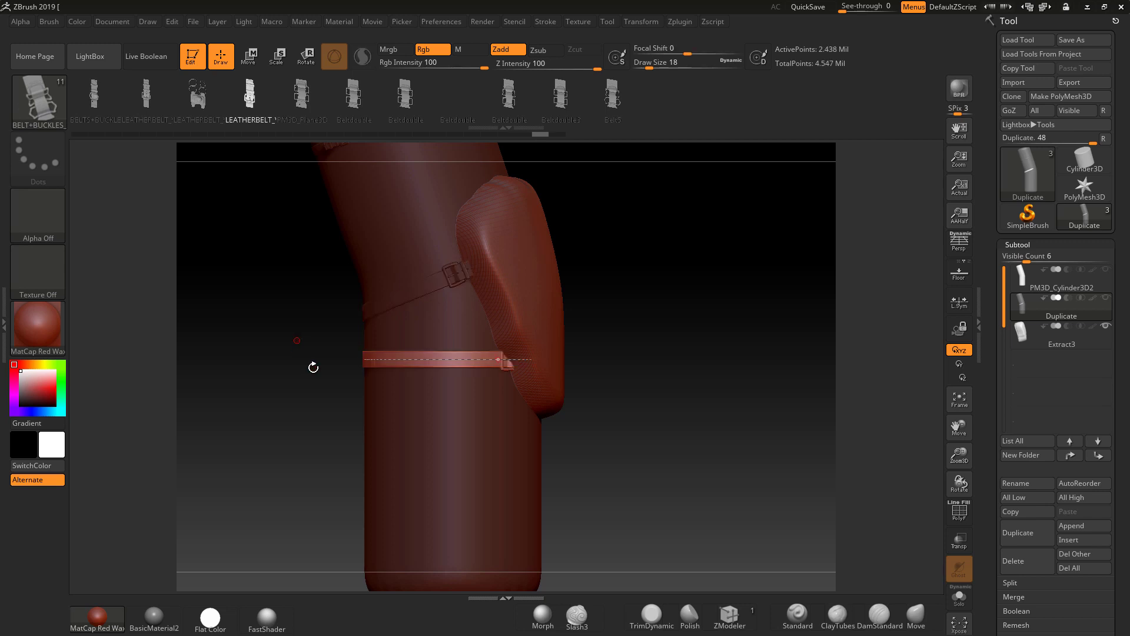
mouse_move(636, 447)
mouse_down()
mouse_move(661, 444)
mouse_move(606, 439)
mouse_up()
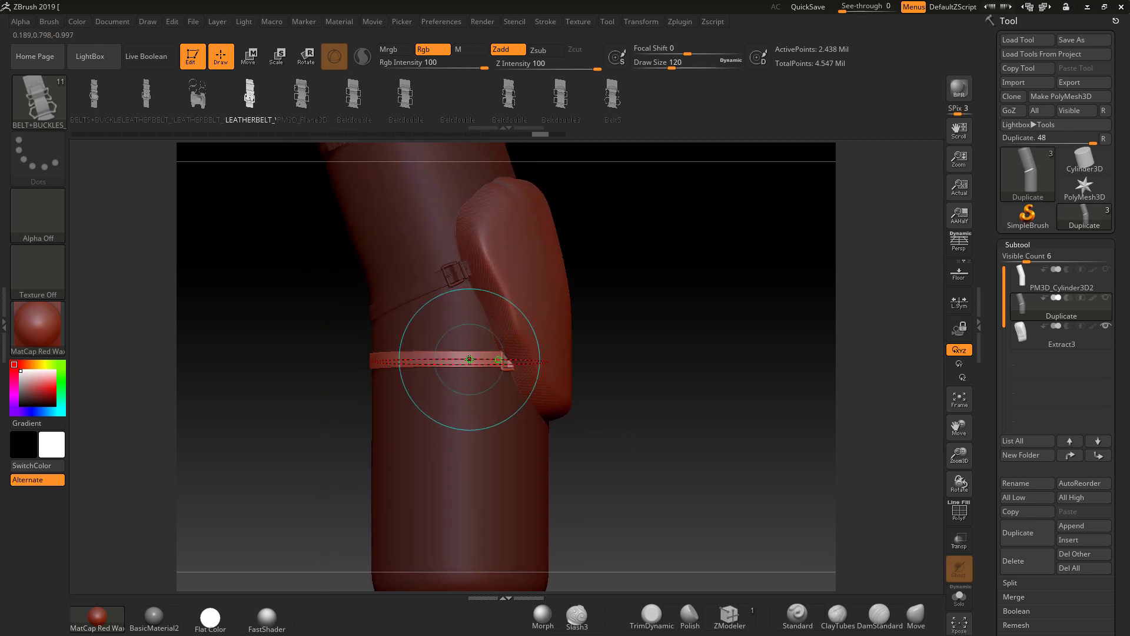
drag(469, 359, 441, 358)
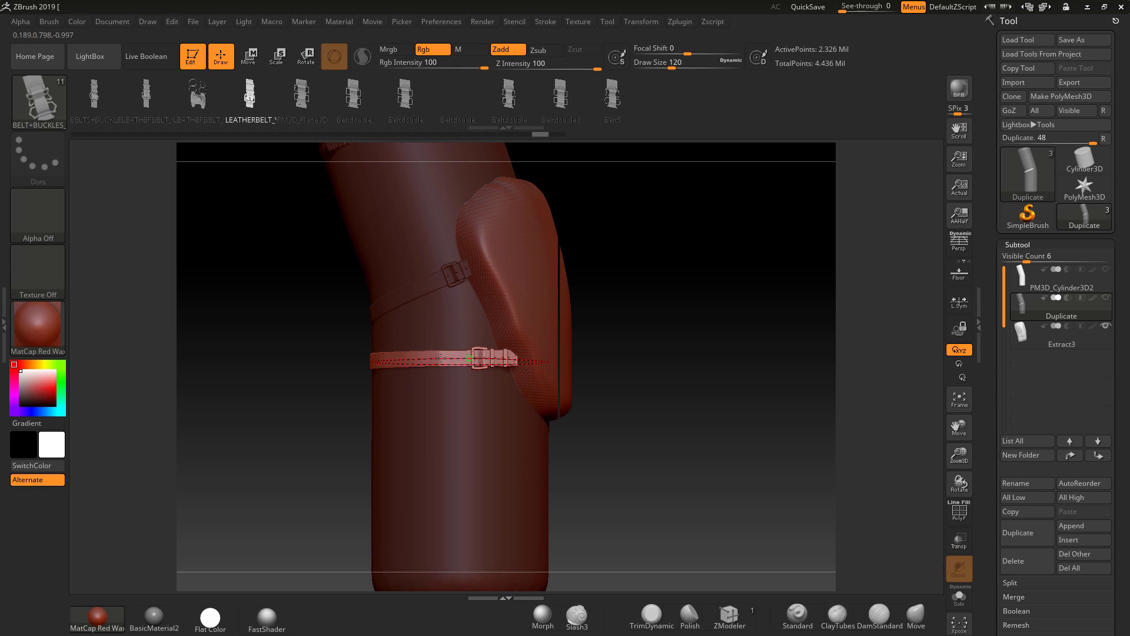
Try to pull the lowest belt's curve outward from the cylinder, and undo the change.
drag(659, 458, 700, 401)
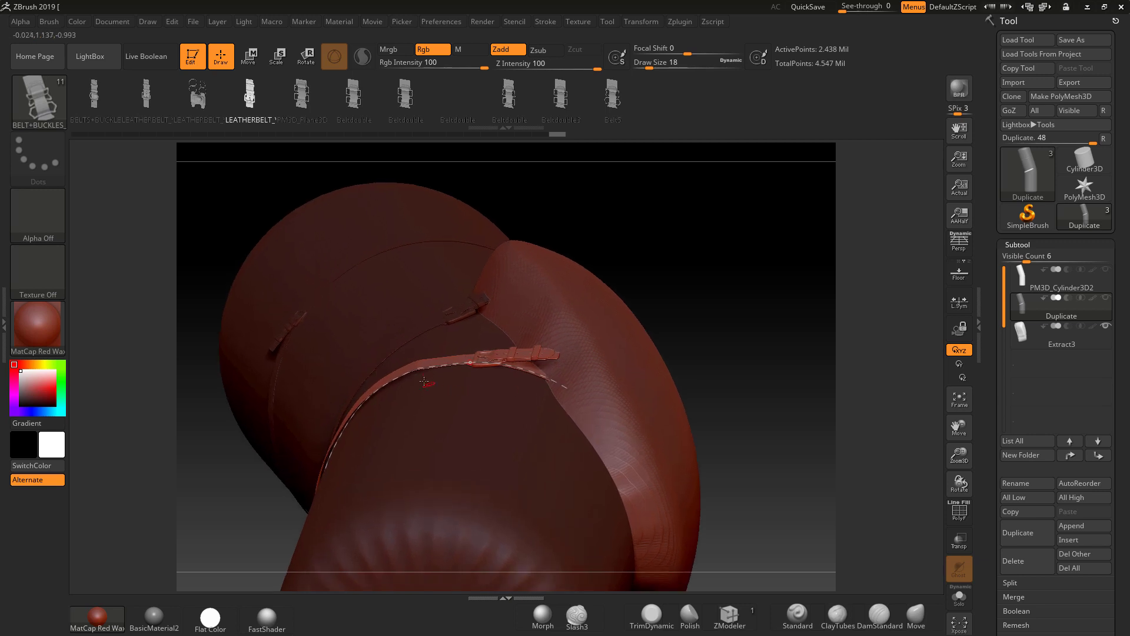
drag(406, 378, 336, 398)
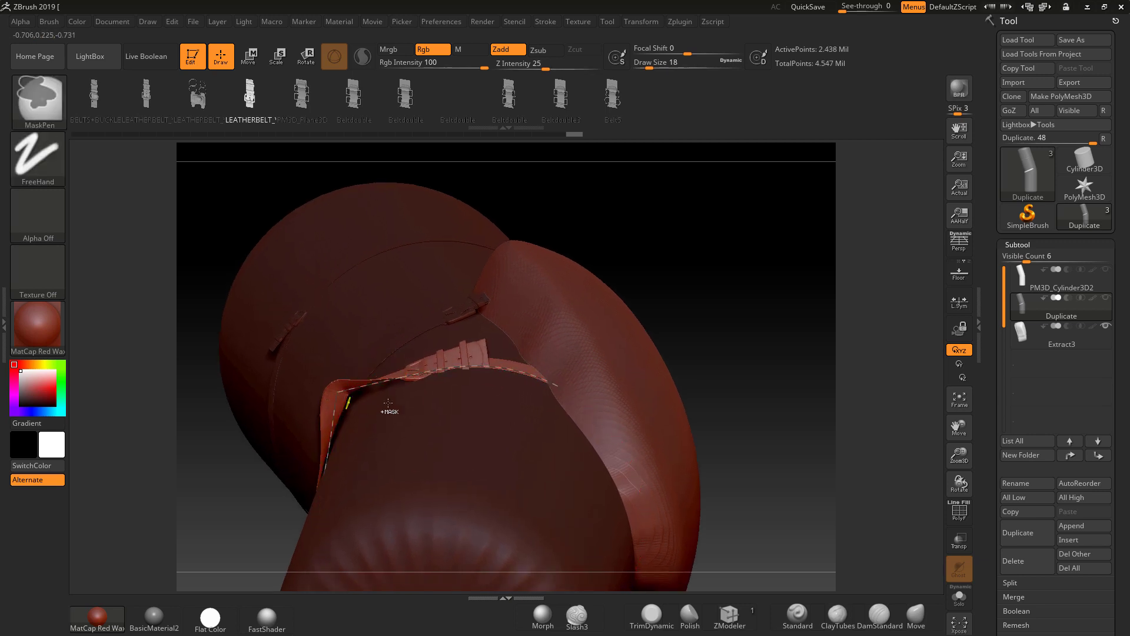
drag(717, 324, 731, 429)
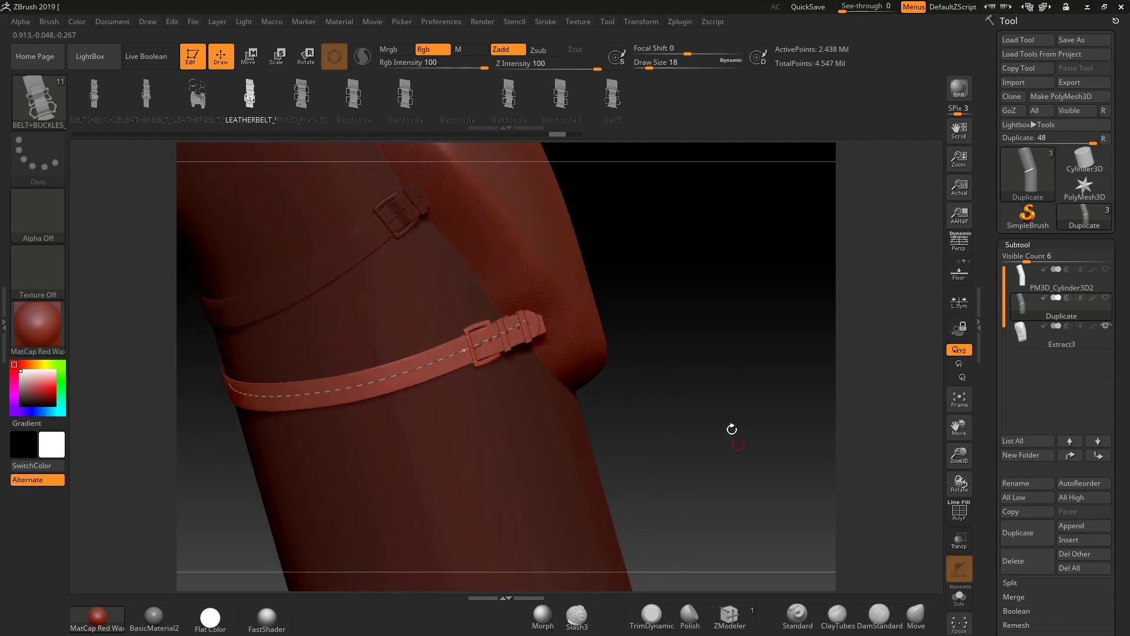
Pull the middle of the lowest belt's curve slightly down around the cylinder and smooth the curve.
mouse_move(720, 361)
mouse_down()
mouse_move(789, 390)
mouse_move(740, 399)
mouse_move(739, 378)
mouse_move(760, 391)
mouse_up()
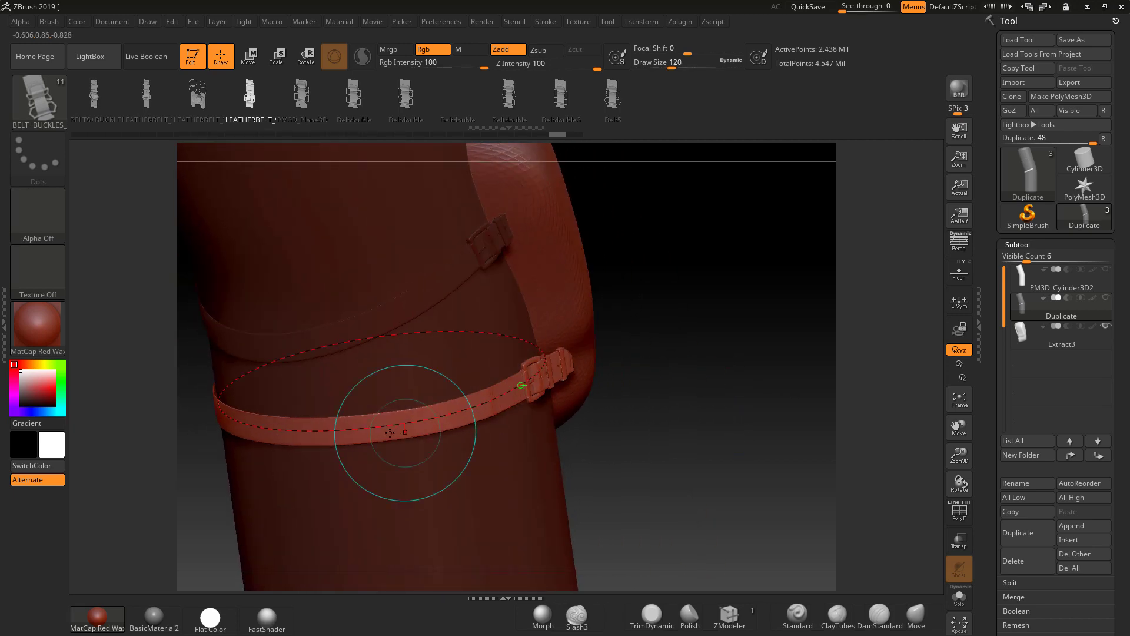
click(359, 440)
click(312, 438)
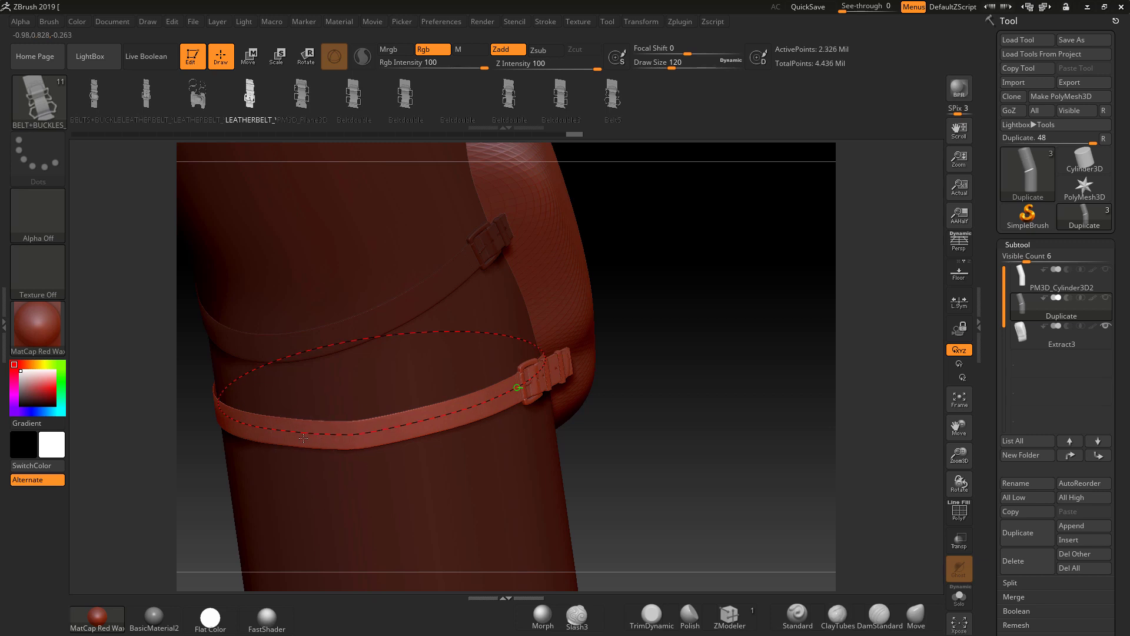
shift+click(304, 440)
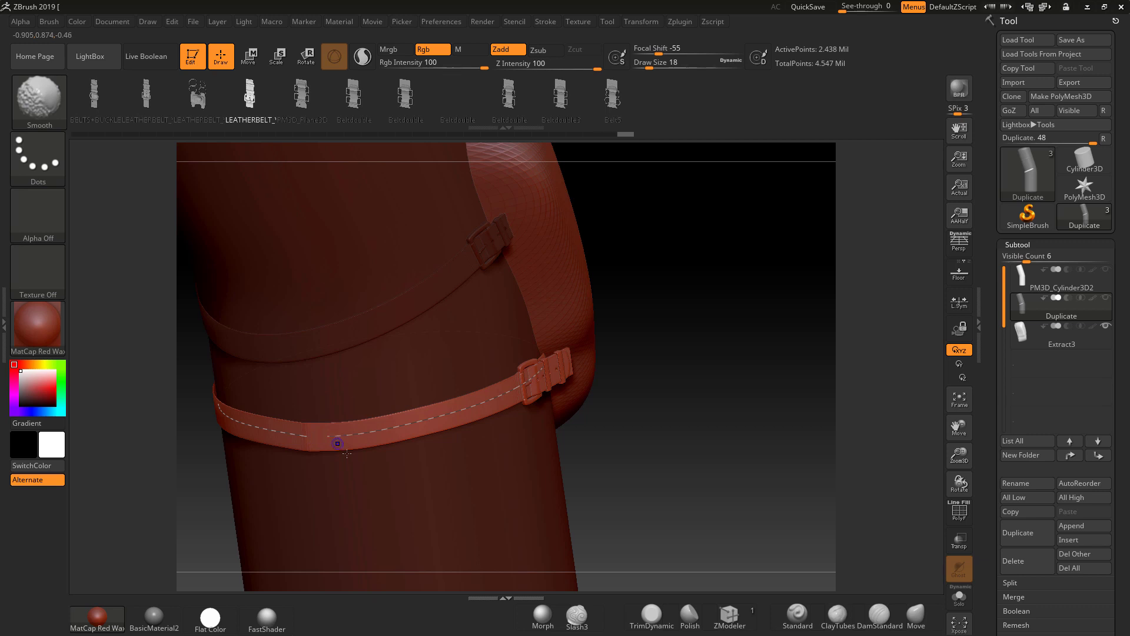
Try to clear the mask and drop the lowest belt's active curve, and undo it.
mouse_move(605, 436)
alt+mouse_down()
mouse_move(476, 363)
mouse_move(517, 449)
mouse_move(479, 474)
mouse_move(459, 410)
mouse_move(651, 363)
alt+mouse_up()
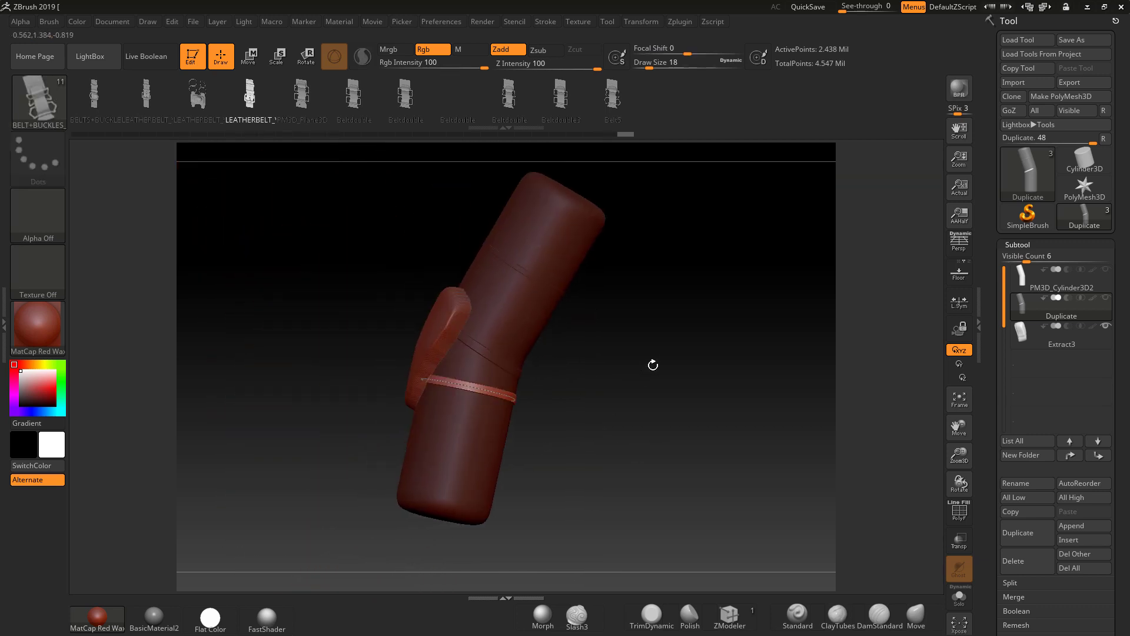
drag(655, 404, 666, 441)
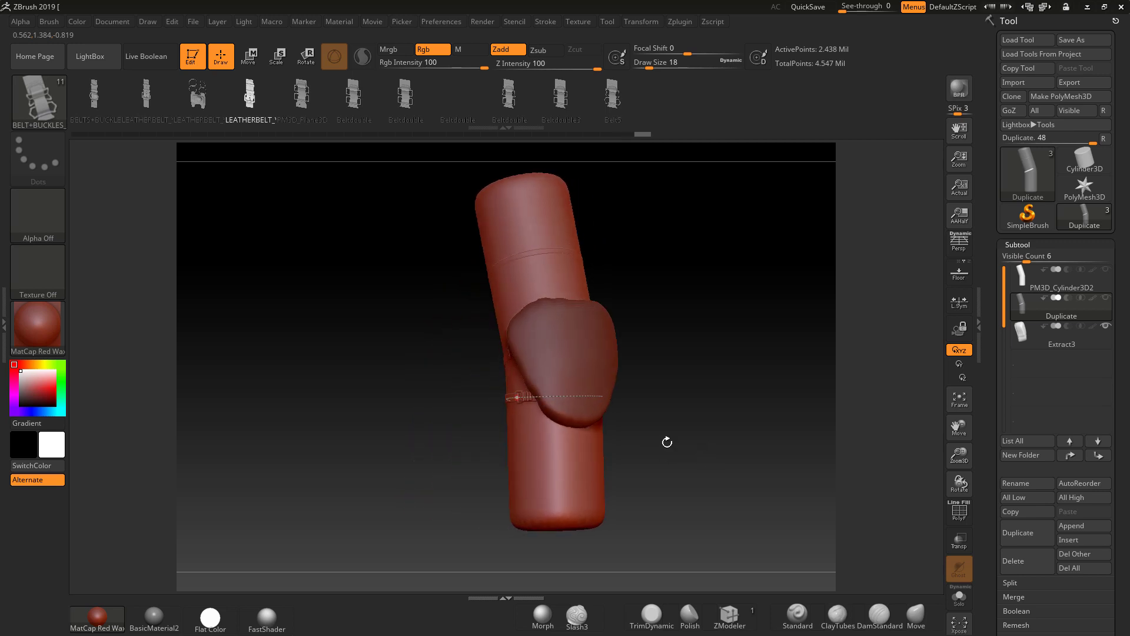
drag(754, 476, 763, 463)
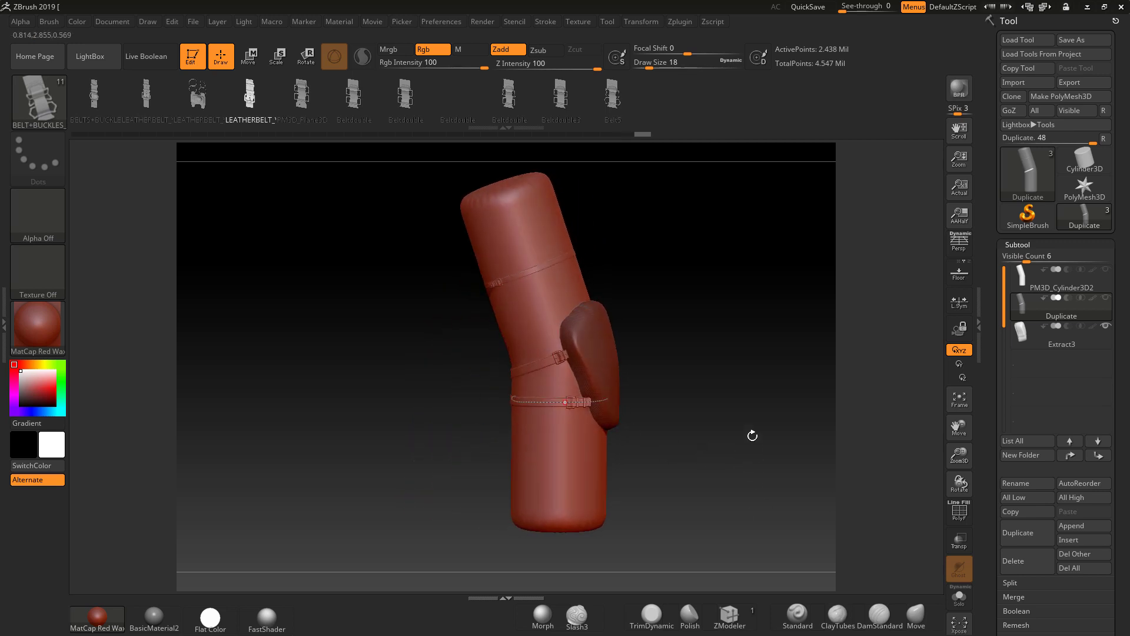
ctrl+drag(739, 372, 761, 421)
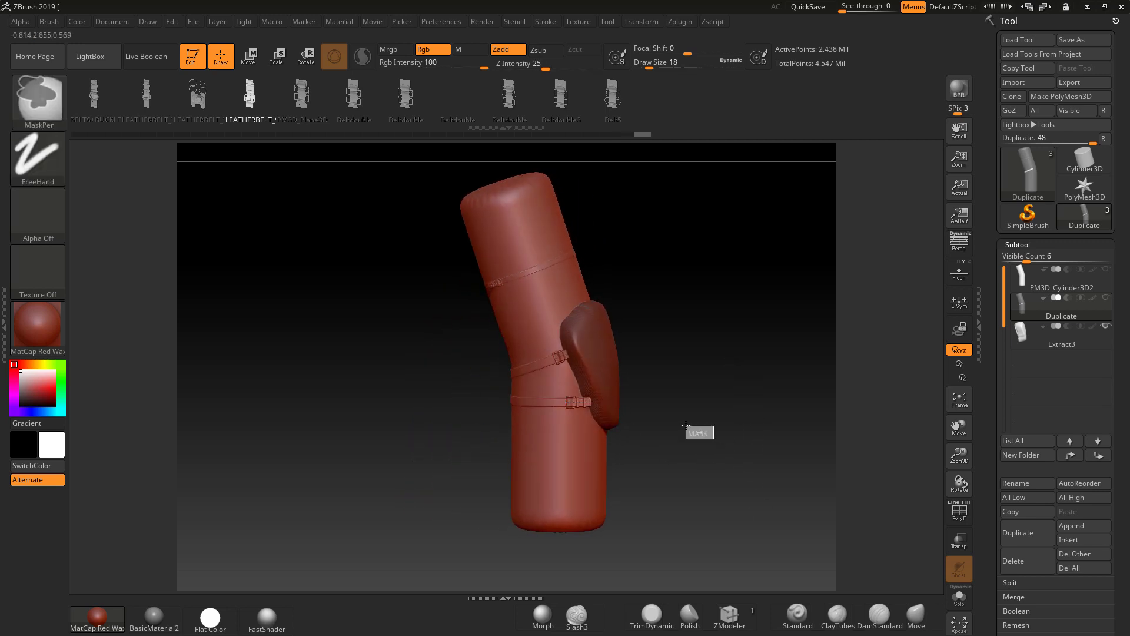
ctrl+click(702, 438)
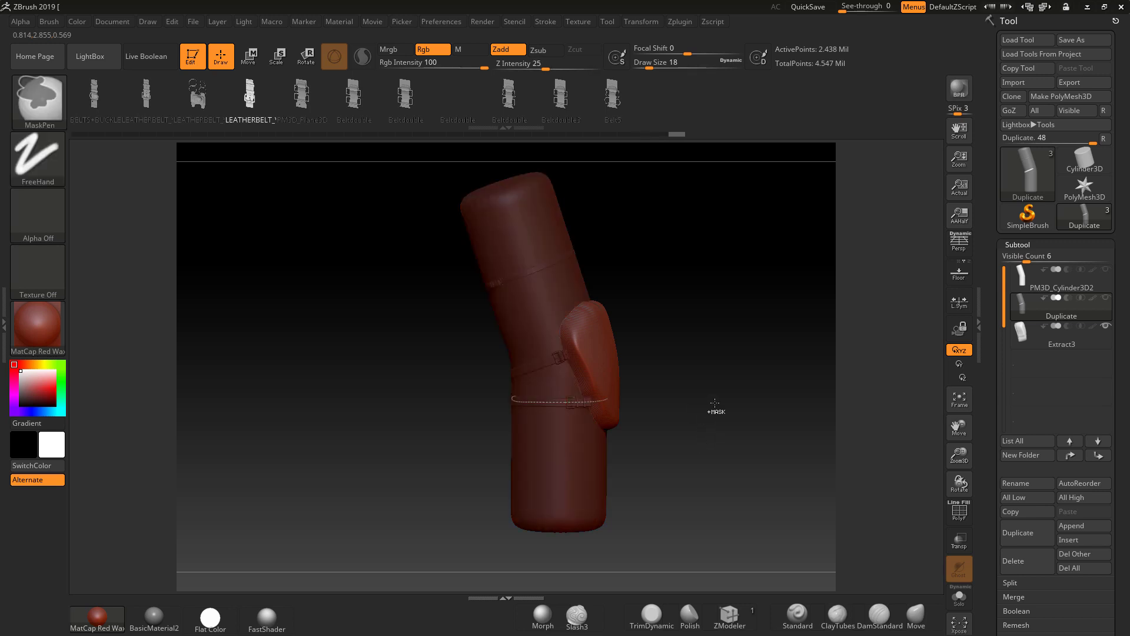
Replace the lowest belt's mesh with the Beltdouble3 insert mesh along the same curve.
ctrl+drag(716, 408, 677, 354)
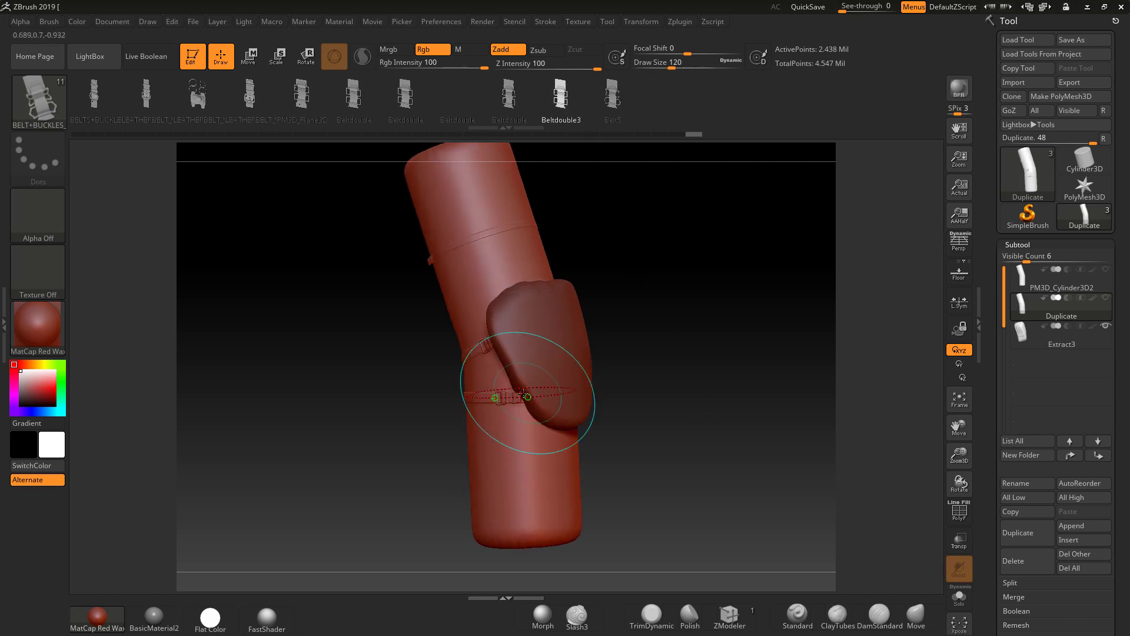
click(614, 456)
key(ctrl+z)
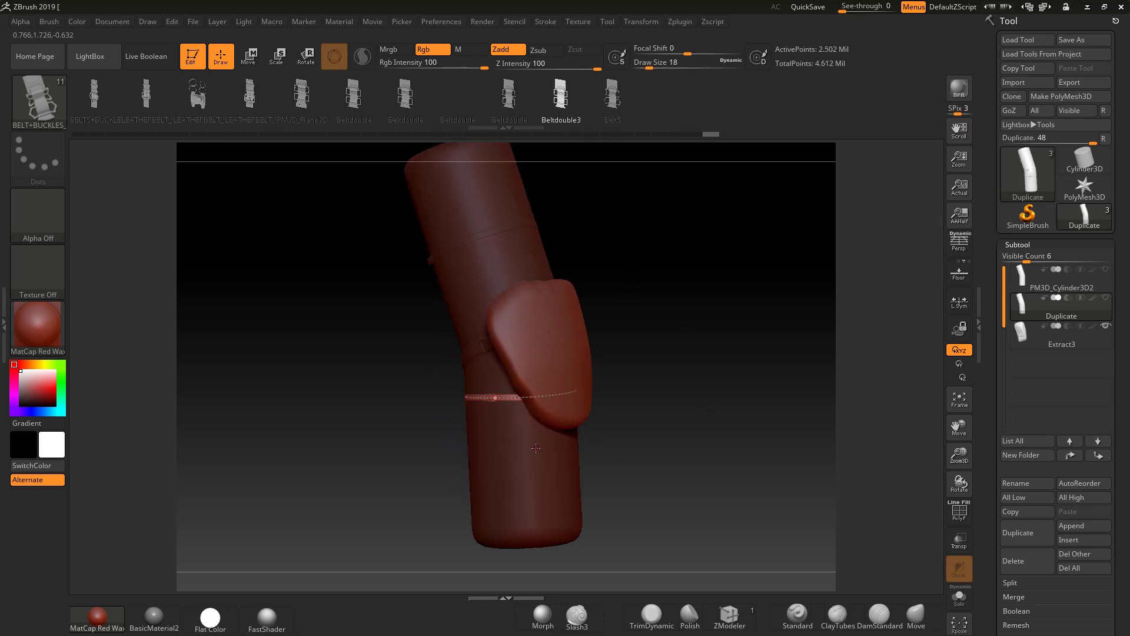
alt+drag(646, 414, 815, 456)
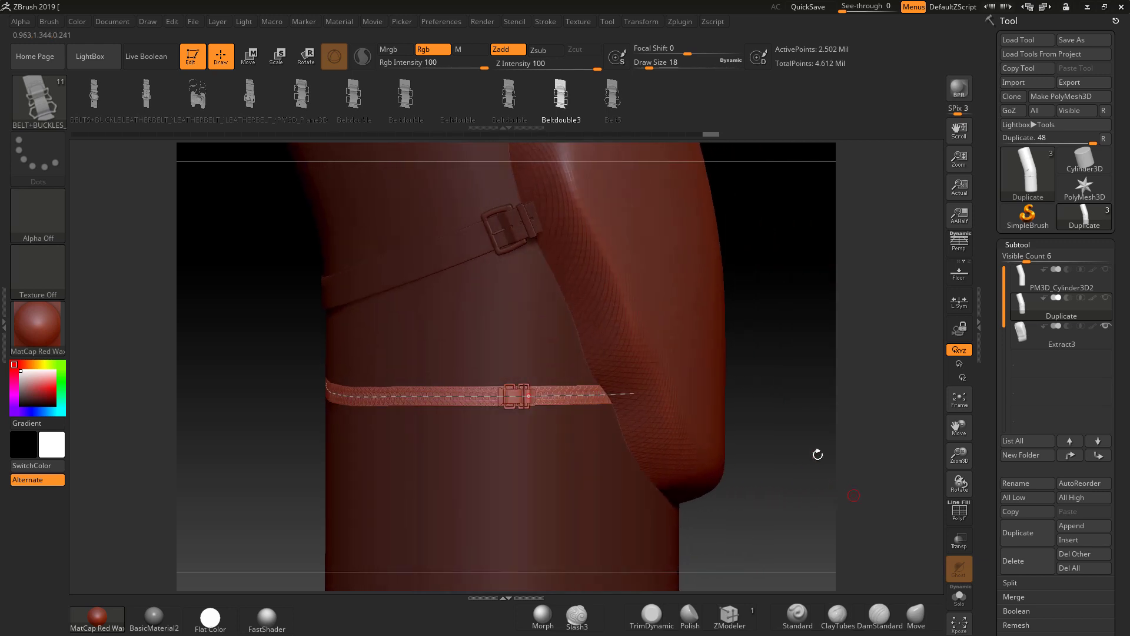
Replace the lowest belt's mesh with the third insert mesh, a LEATHERBELT variant, along the same curve.
click(207, 97)
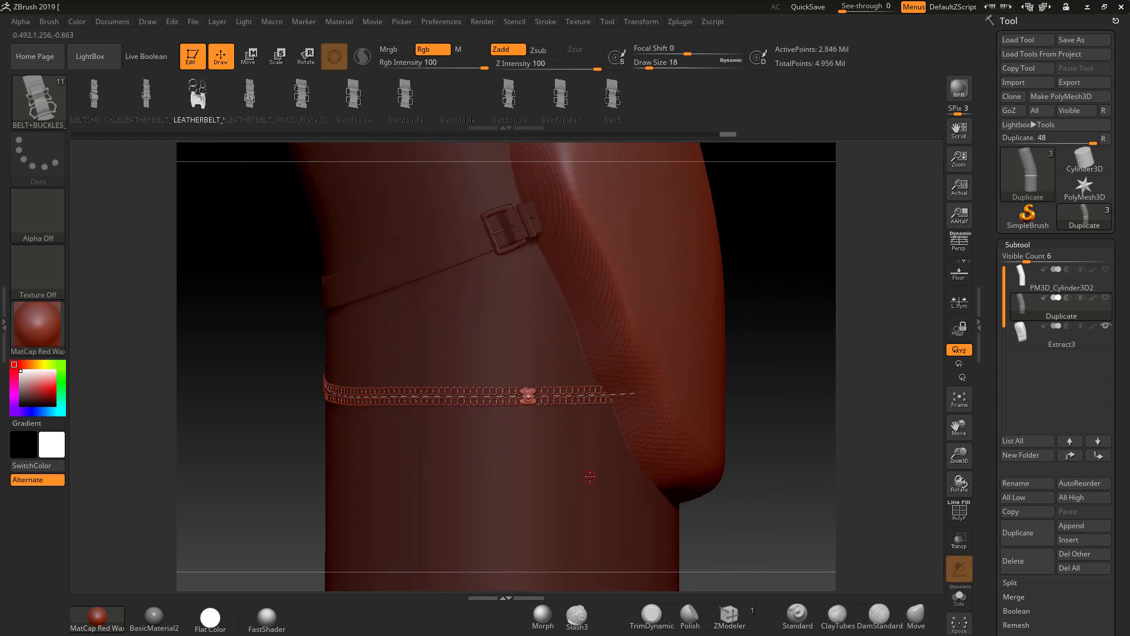
Turn on the Elastic curve option and, at draw size 120, pull the back of the lowest belt's curve slightly down the cylinder.
drag(753, 478, 644, 477)
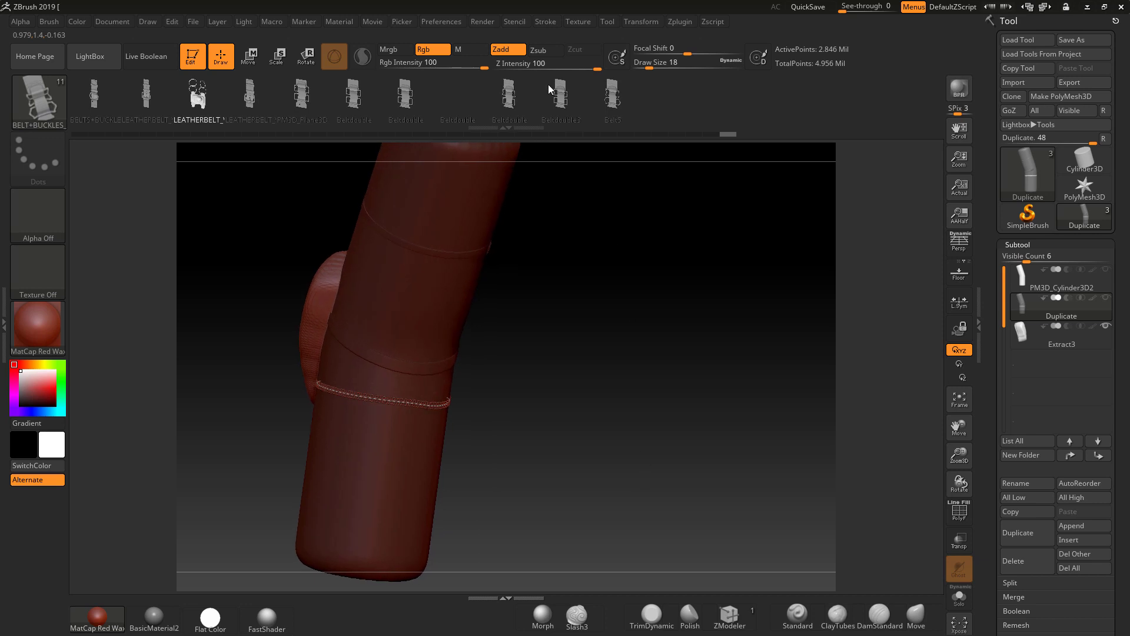
click(545, 21)
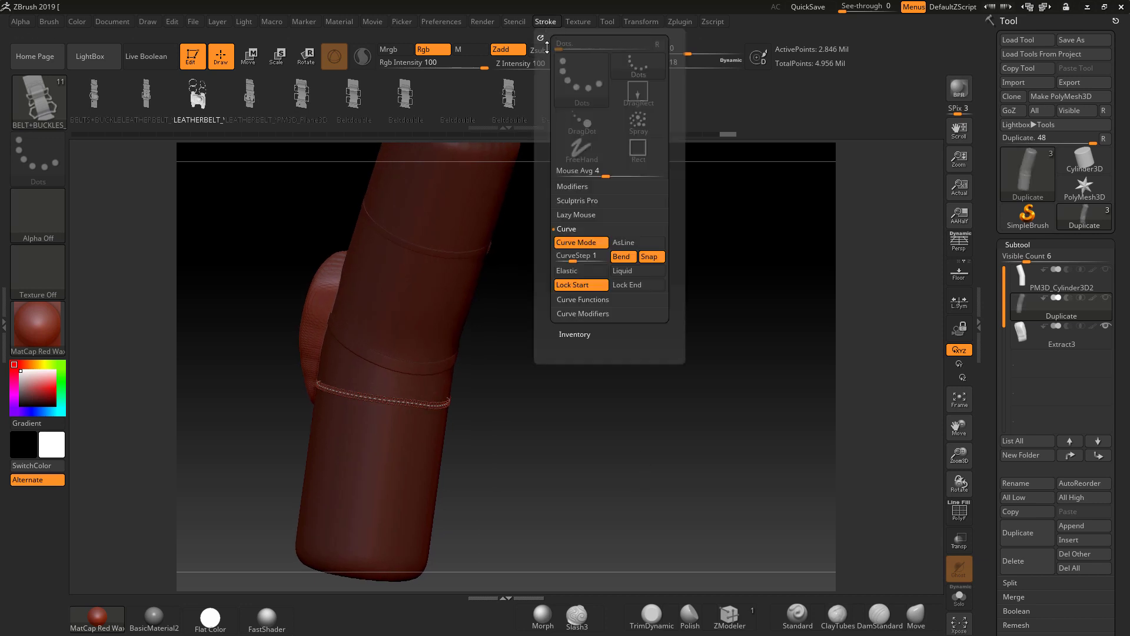
click(599, 272)
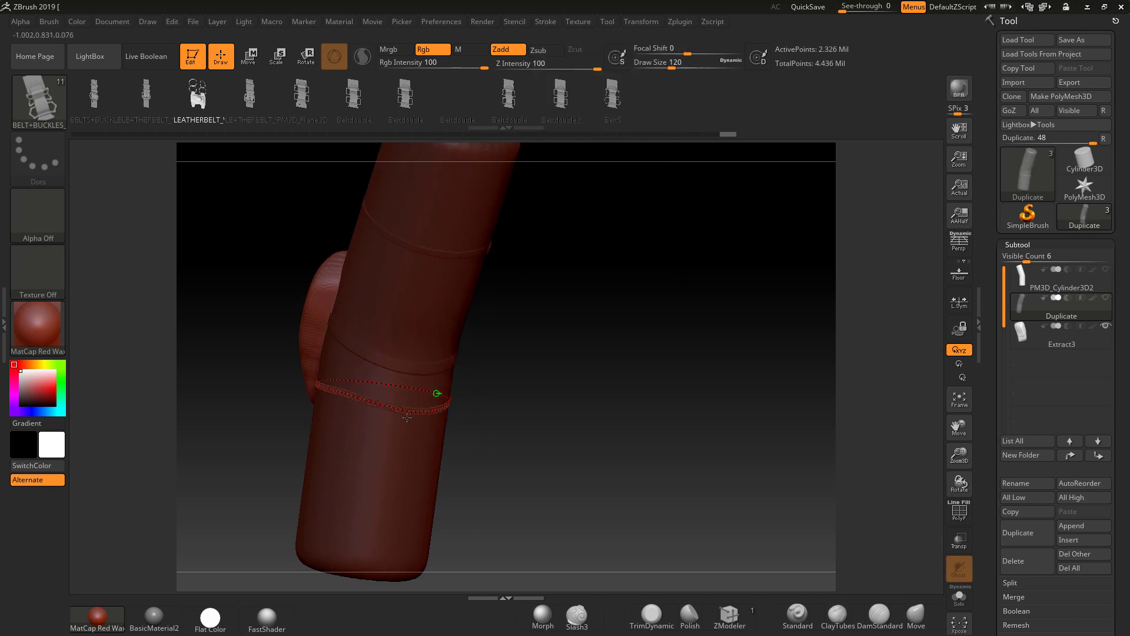
click(344, 409)
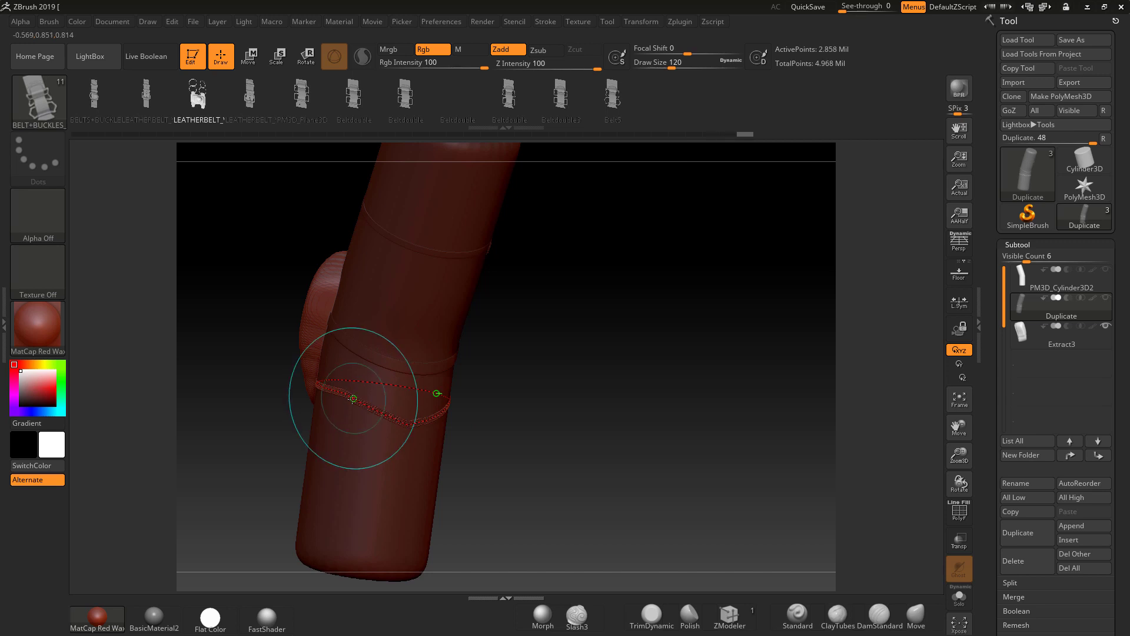
drag(496, 451, 593, 452)
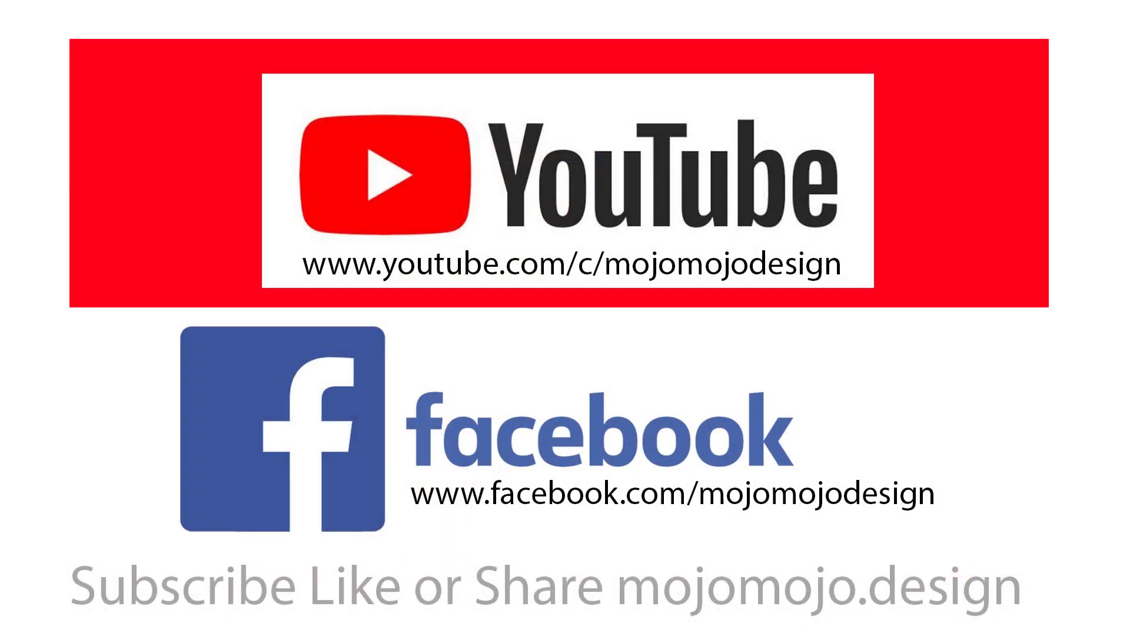